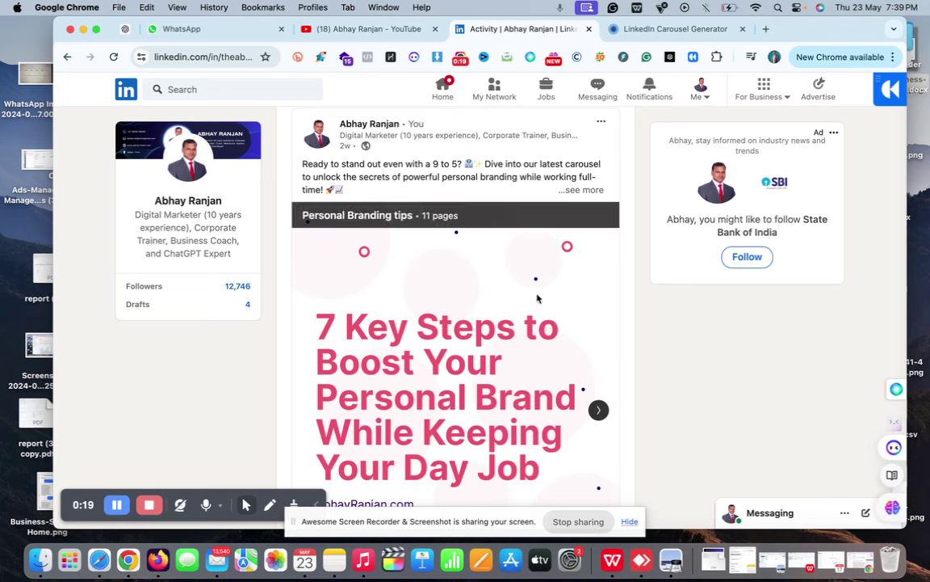
- Look through the first slides of the published "Personal Branding tips" carousel post on LinkedIn
left_click(598, 414)
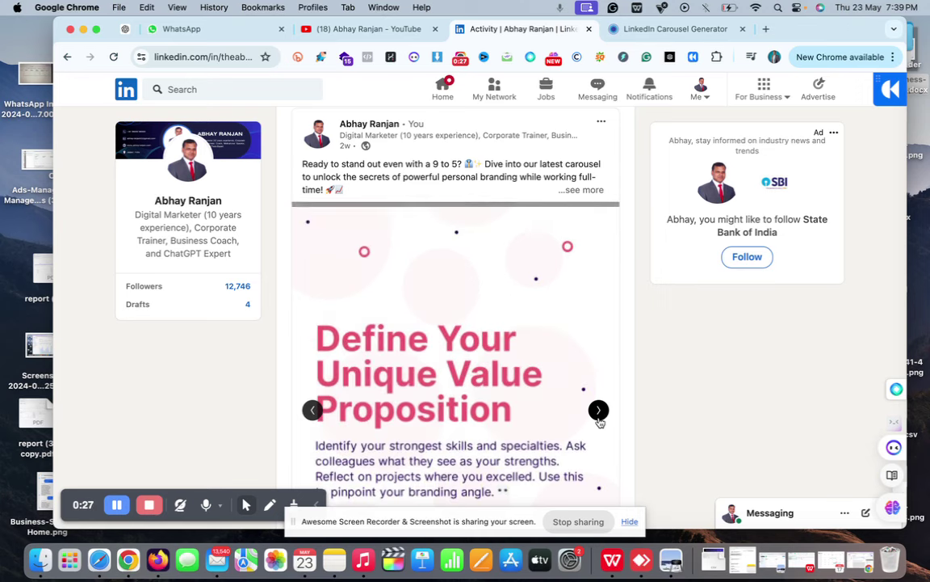
left_click(598, 413)
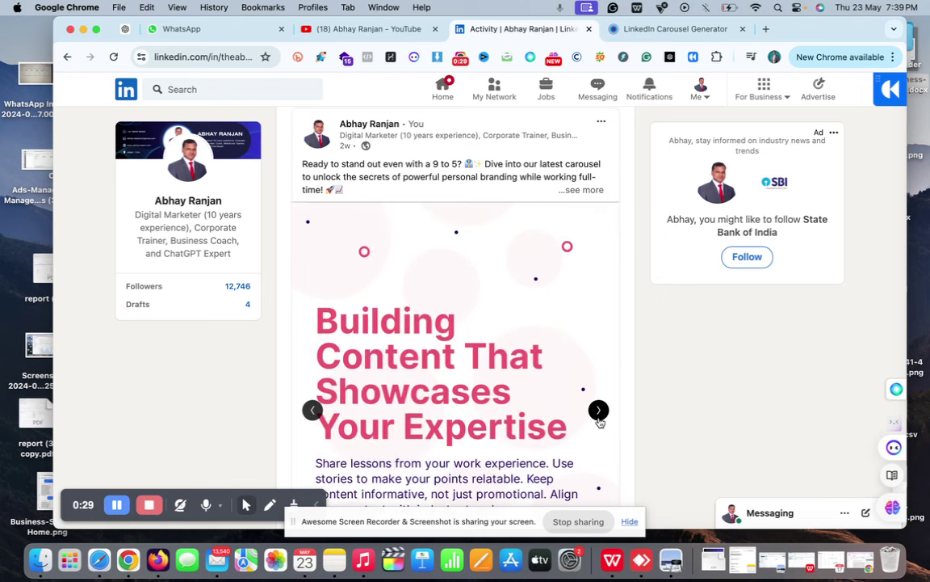
scroll(600, 422, "down", 3)
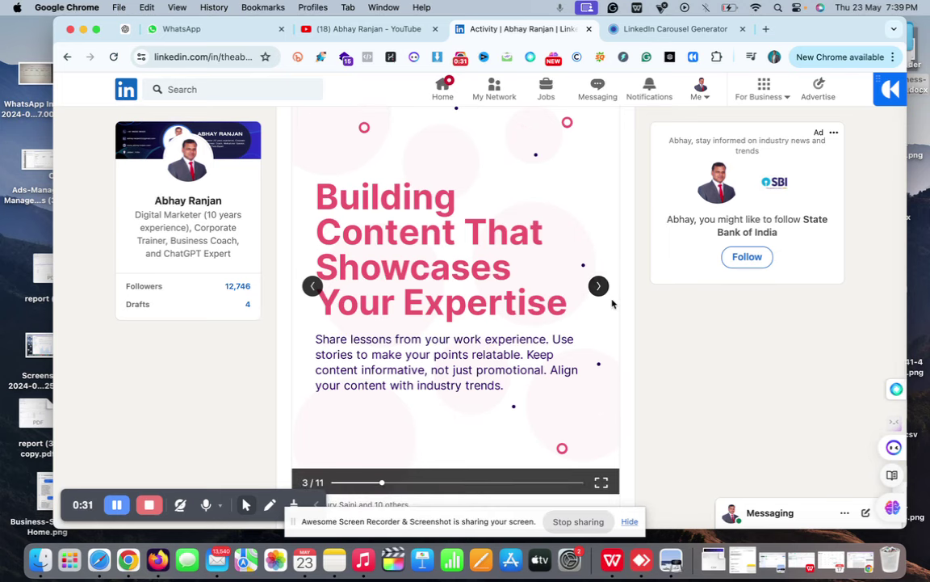
left_click(599, 288)
scroll(598, 295, "up", 1)
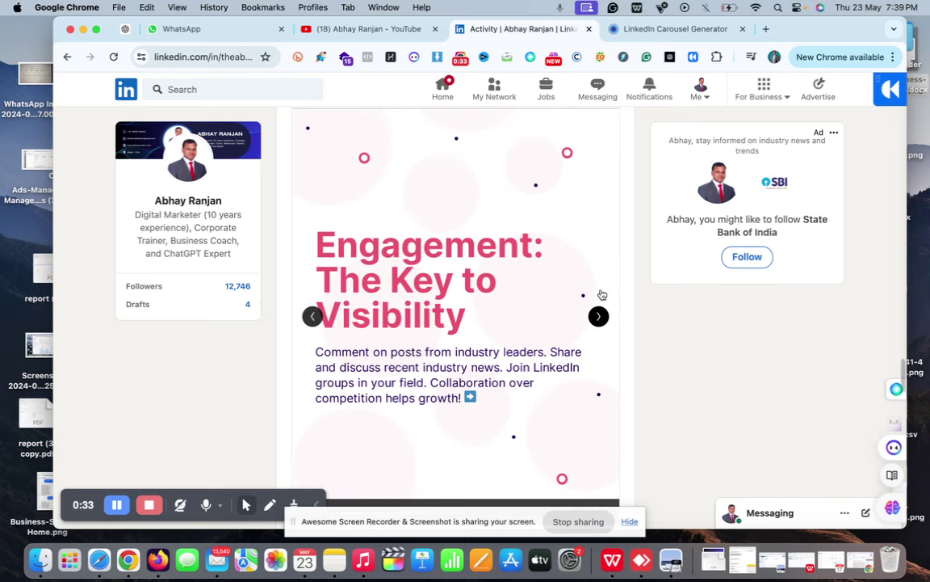
scroll(601, 295, "up", 5)
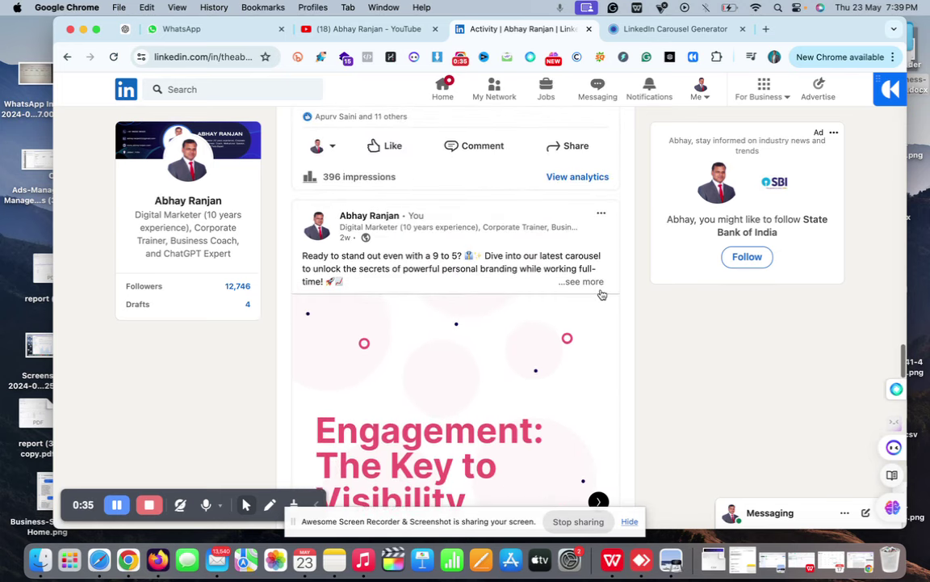
scroll(601, 295, "down", 1)
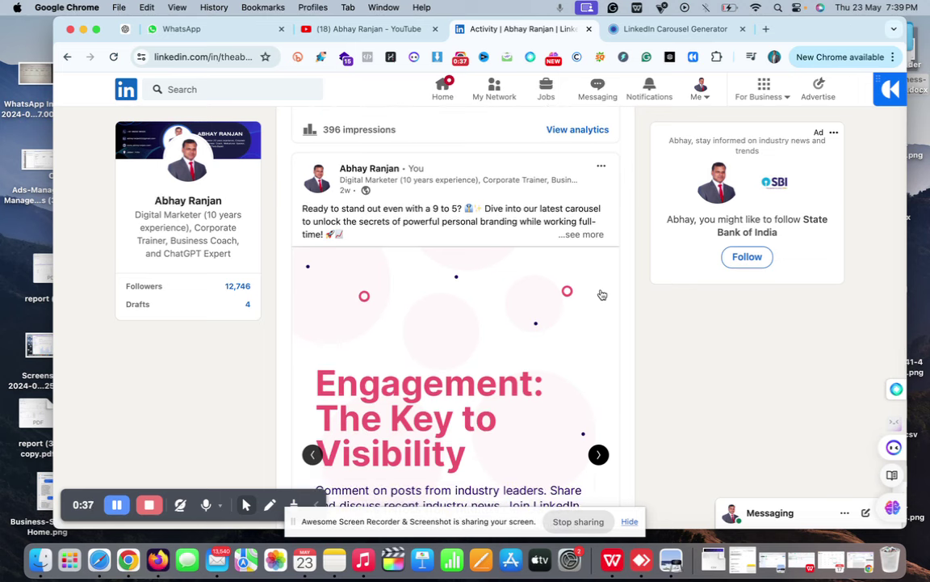
scroll(602, 295, "down", 3)
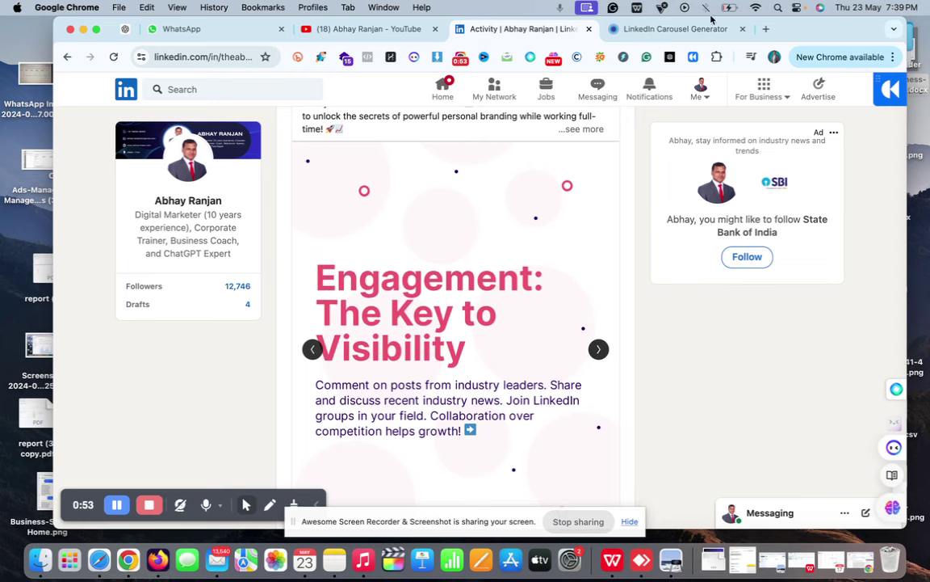
- Switch to Taplio's LinkedIn Carousel Generator and generate an AI carousel on the topic "personal branding"
left_click(681, 33)
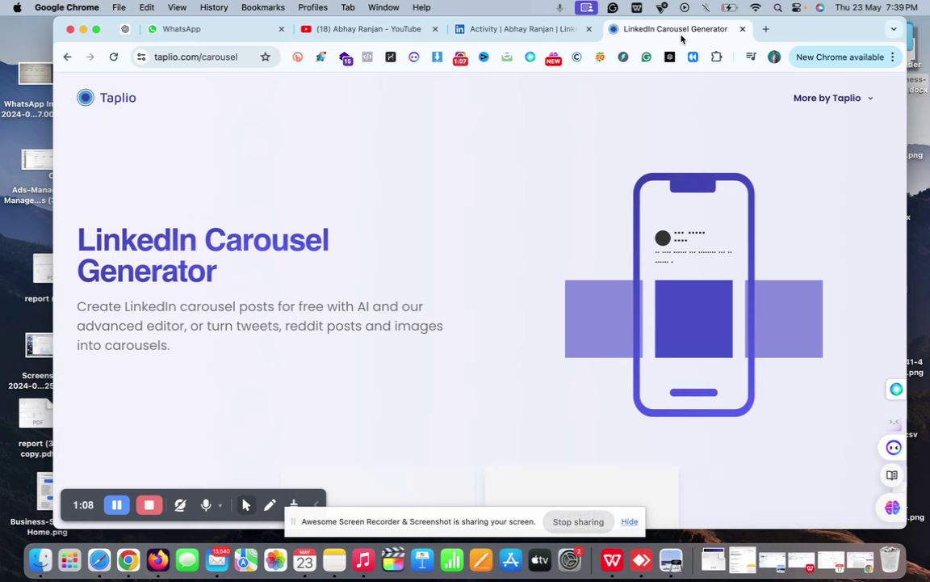
scroll(494, 198, "down", 5)
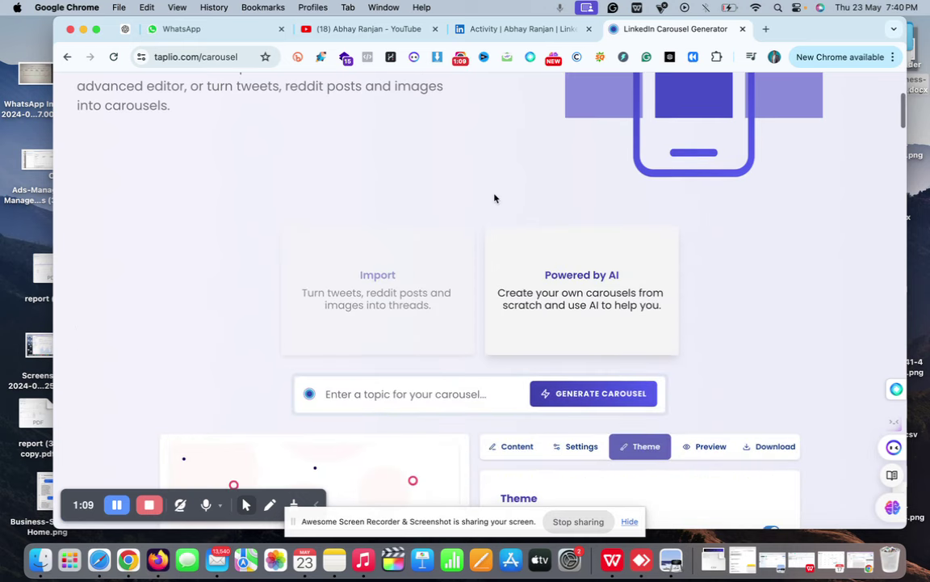
left_click(345, 403)
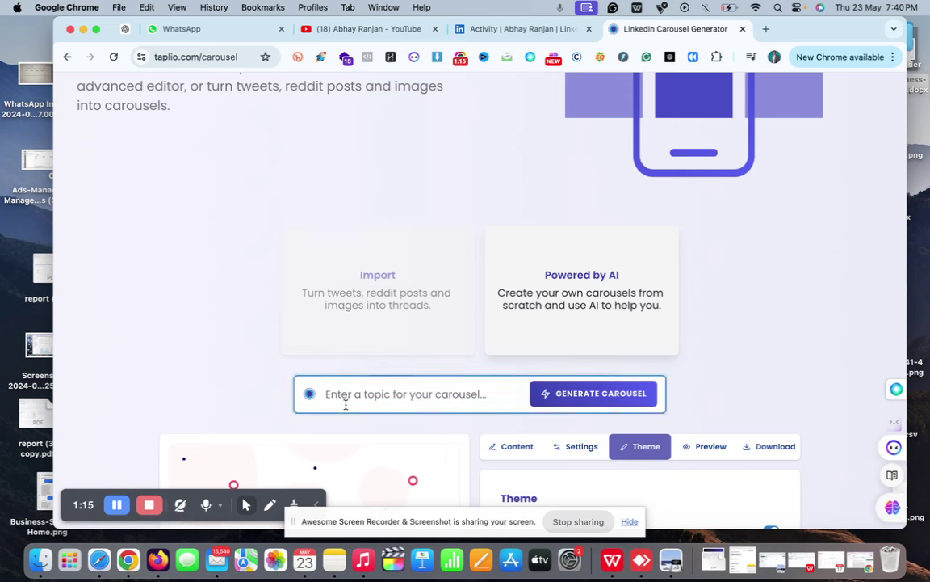
type("personal branding")
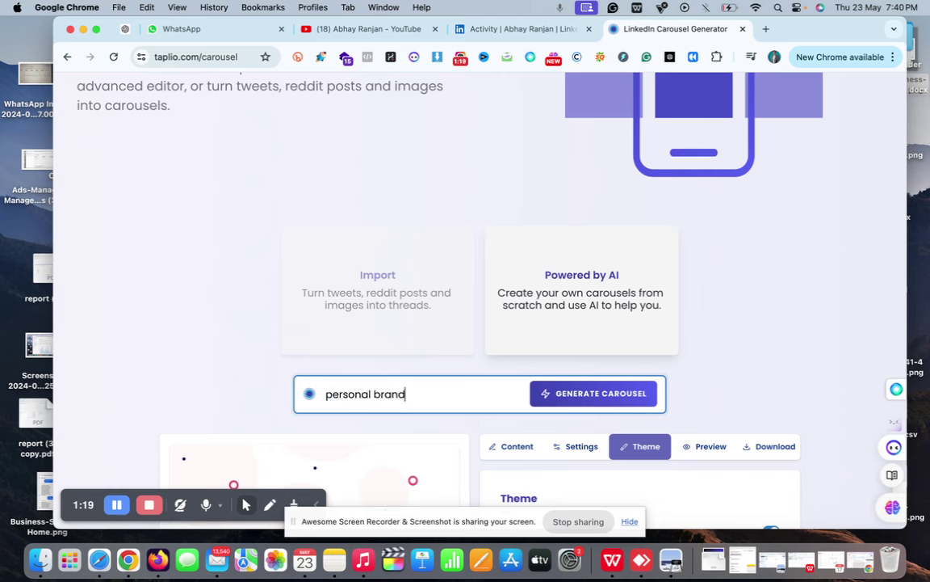
left_click(588, 399)
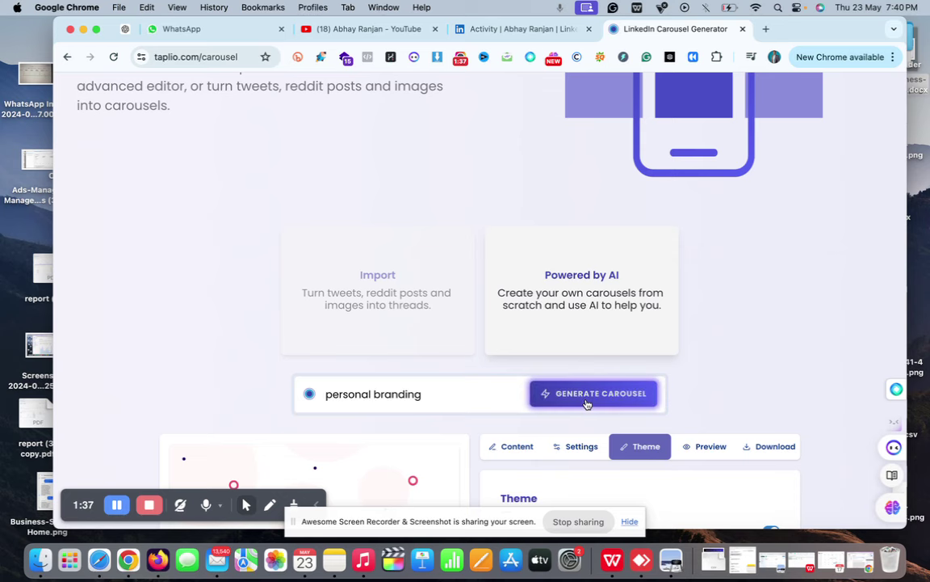
- Review the generated carousel slides one by one, from the title slide through the tips to the closing slide
scroll(587, 404, "down", 3)
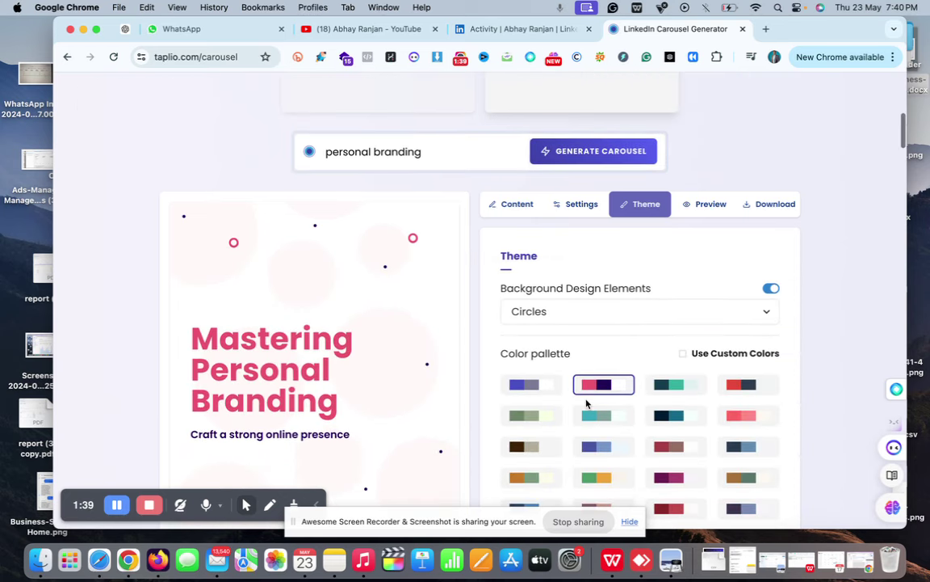
scroll(455, 229, "down", 2)
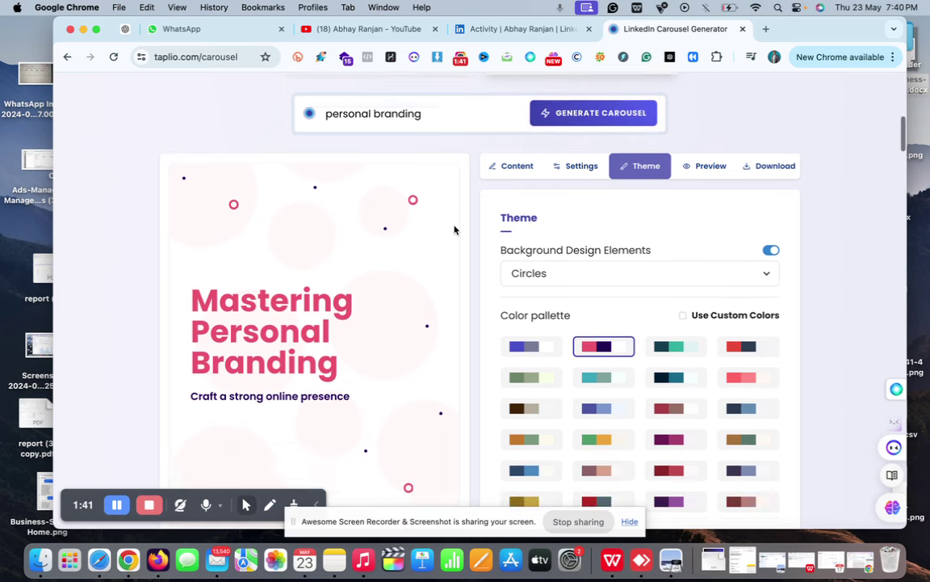
scroll(442, 298, "down", 1)
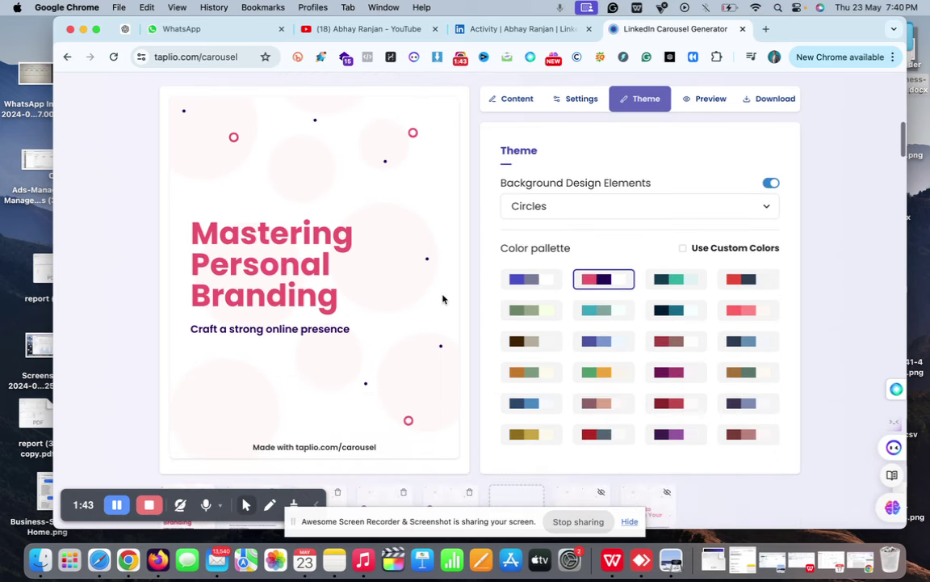
scroll(442, 299, "up", 1)
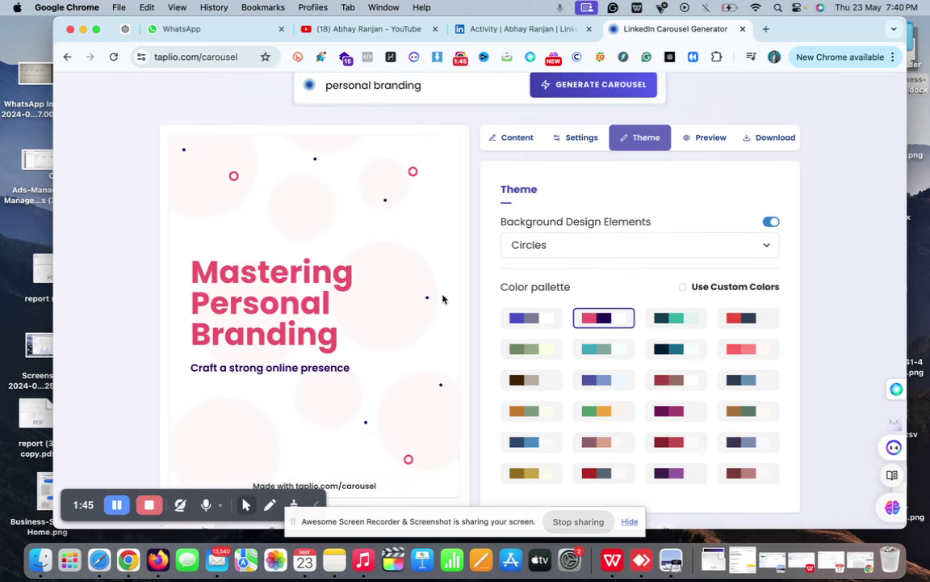
scroll(442, 298, "down", 4)
left_click(251, 420)
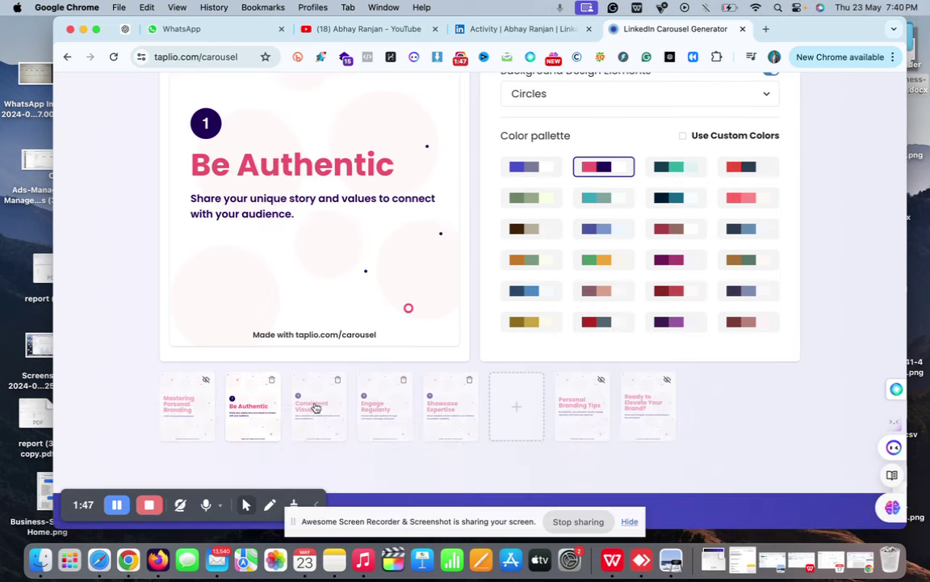
left_click(321, 406)
left_click(388, 407)
left_click(451, 408)
left_click(601, 407)
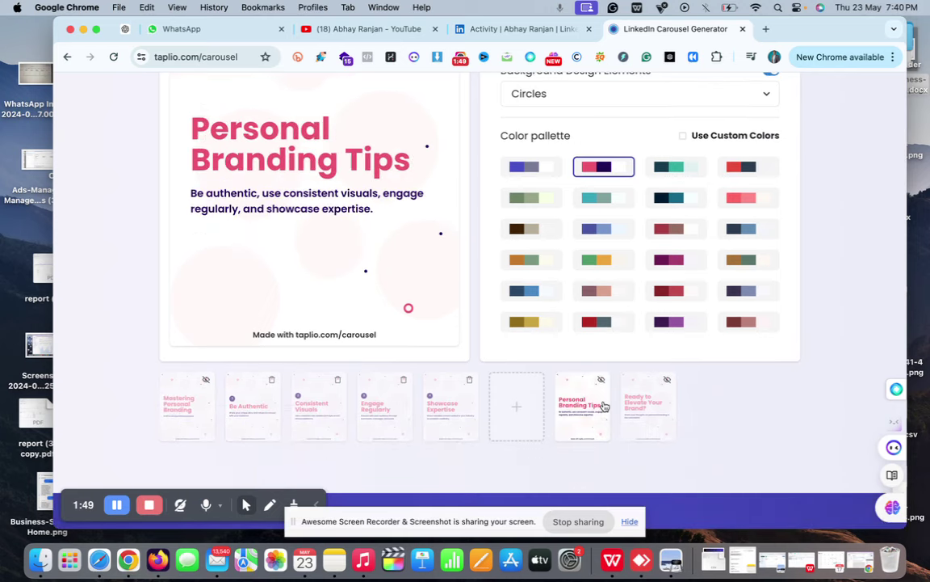
left_click(652, 405)
- Try several color palettes on the carousel and apply the dark purple and magenta one
scroll(326, 247, "up", 3)
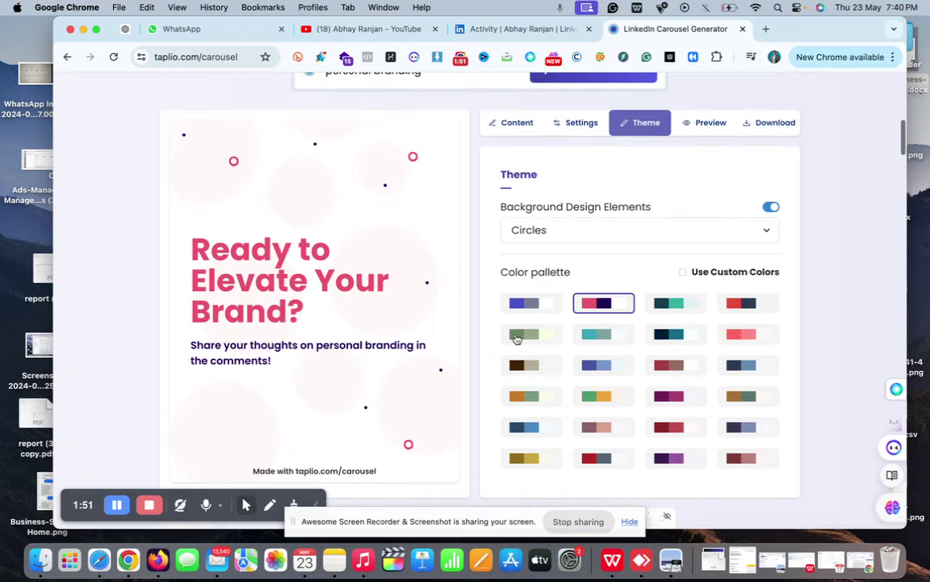
left_click(527, 310)
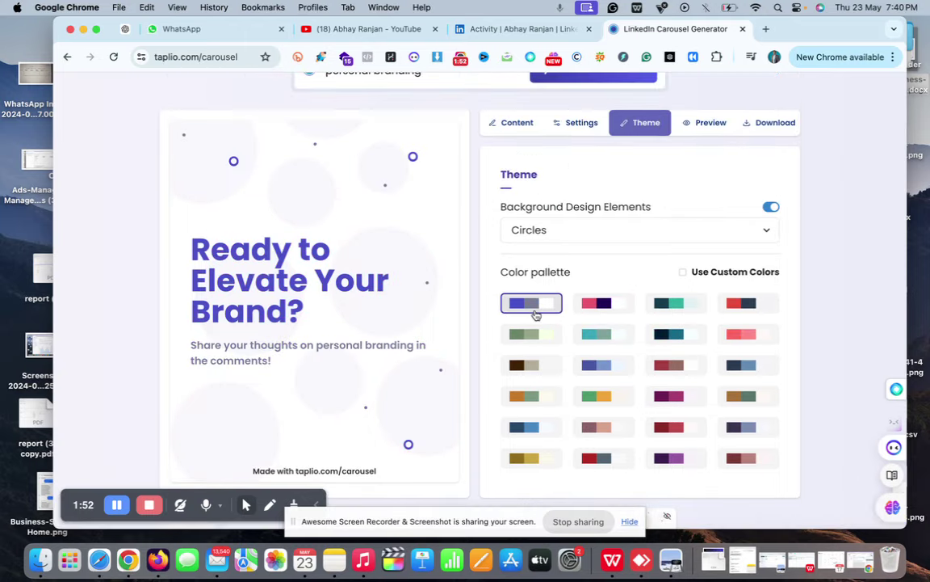
left_click(663, 307)
left_click(744, 305)
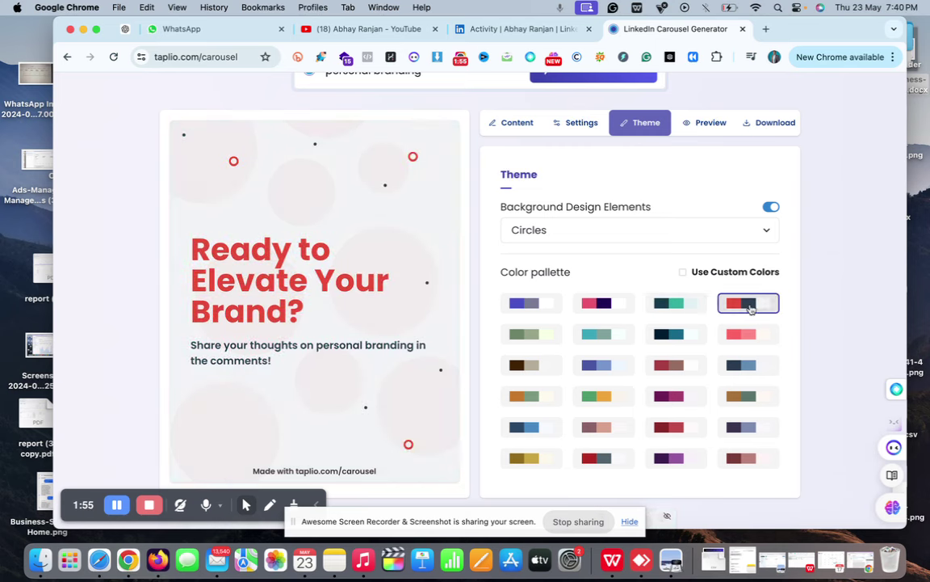
left_click(590, 338)
left_click(523, 366)
left_click(609, 369)
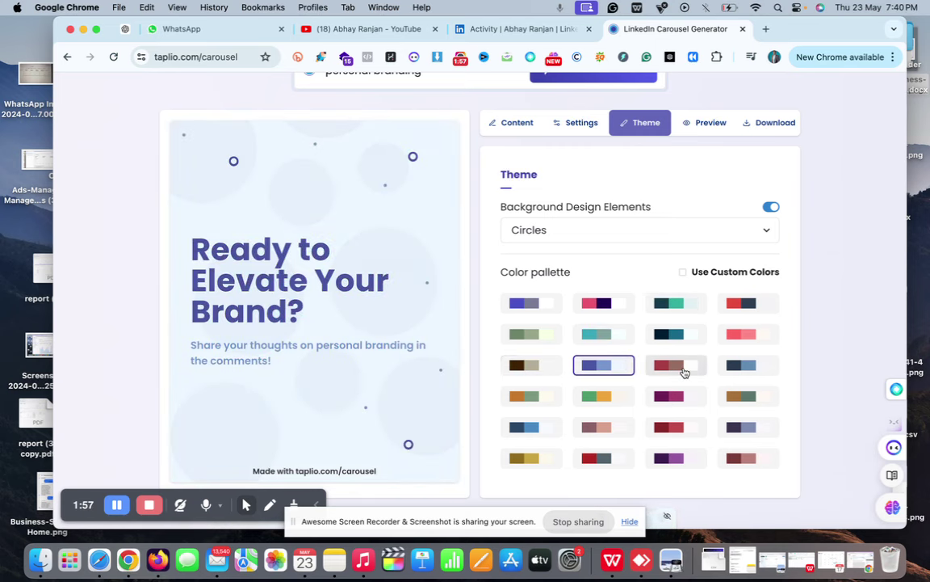
left_click(684, 370)
left_click(755, 376)
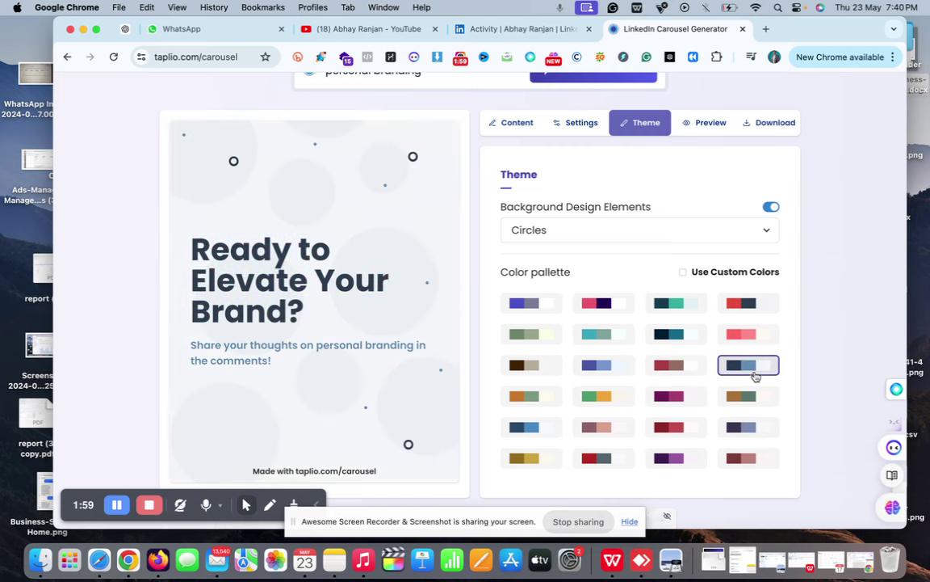
left_click(688, 396)
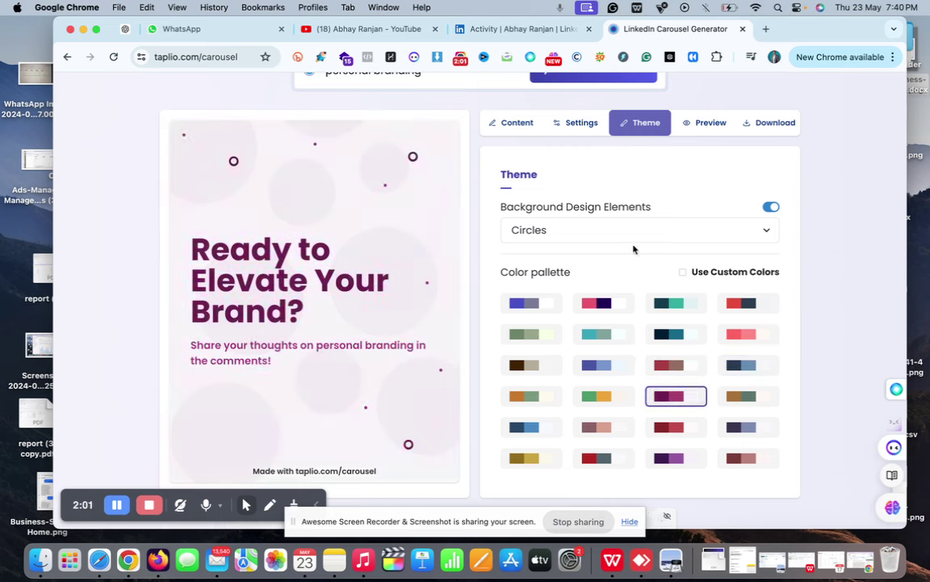
- Turn on the LinkedIn handle in the carousel settings and clear its placeholder text
left_click(489, 123)
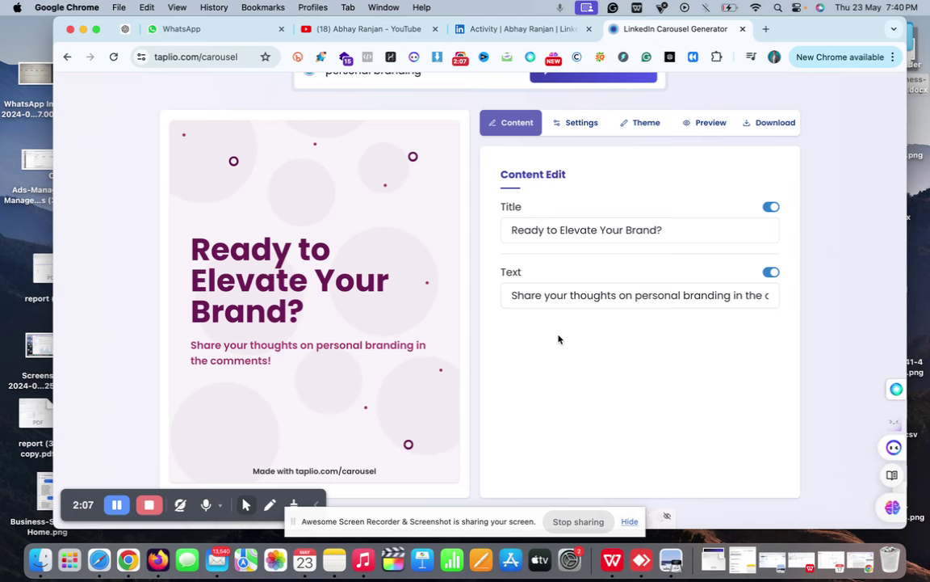
left_click(582, 125)
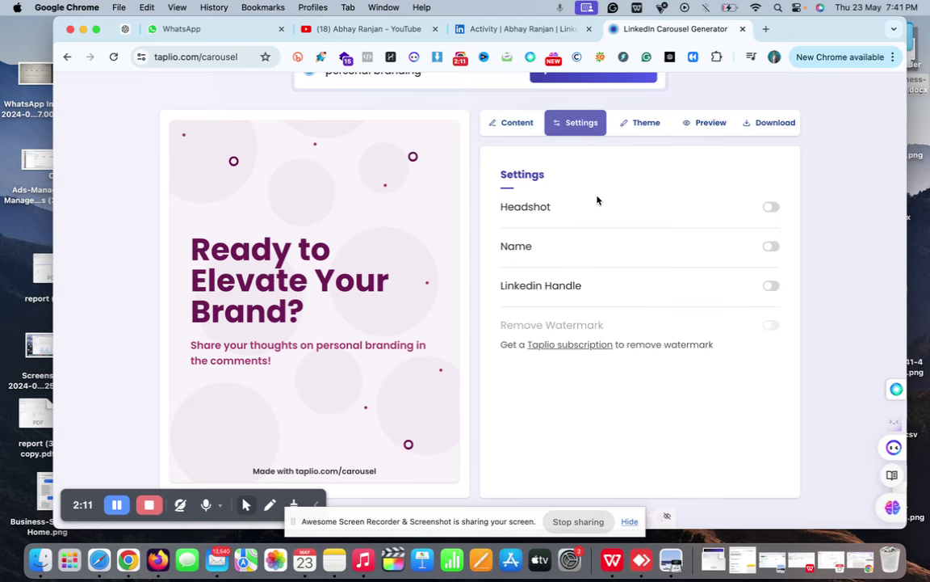
left_click(772, 288)
left_click(645, 312)
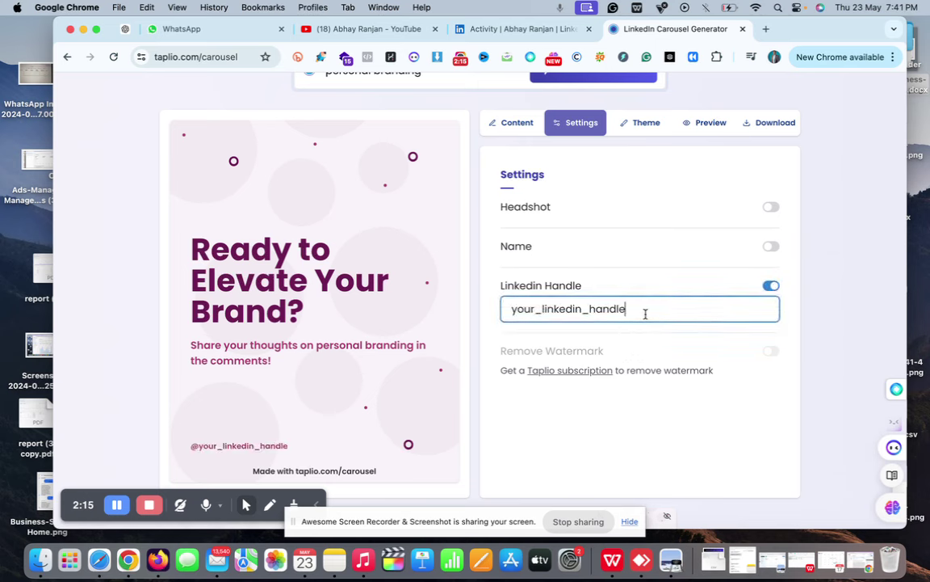
key("BackSpace")
key("BackSpace")
key("BackSpace")
key("BackSpace")
key("BackSpace")
key("BackSpace")
key("BackSpace")
key("BackSpace")
key("BackSpace")
key("BackSpace")
key("BackSpace")
key("BackSpace")
key("BackSpace")
key("BackSpace")
key("BackSpace")
key("BackSpace")
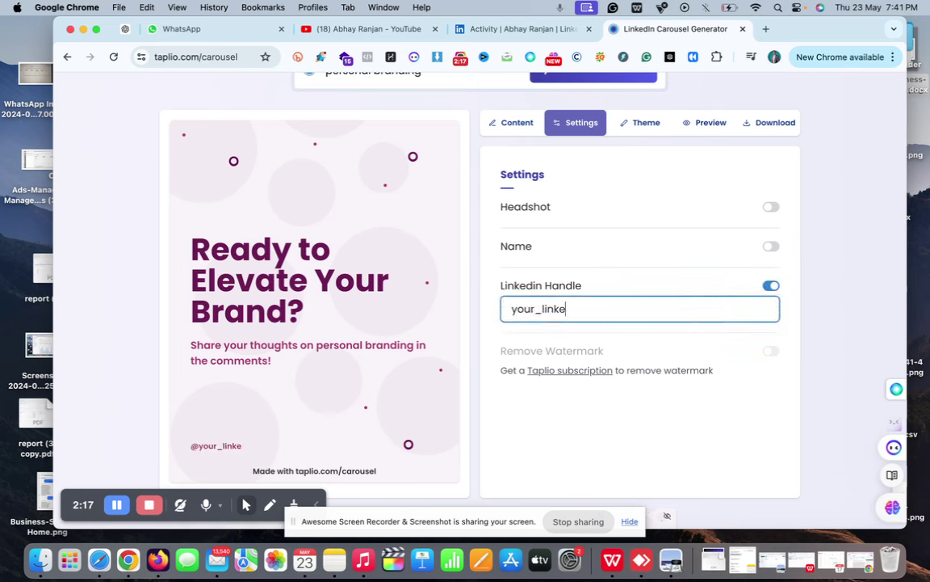
key("BackSpace")
key("BackSpace")
key("BackSpace")
key("BackSpace")
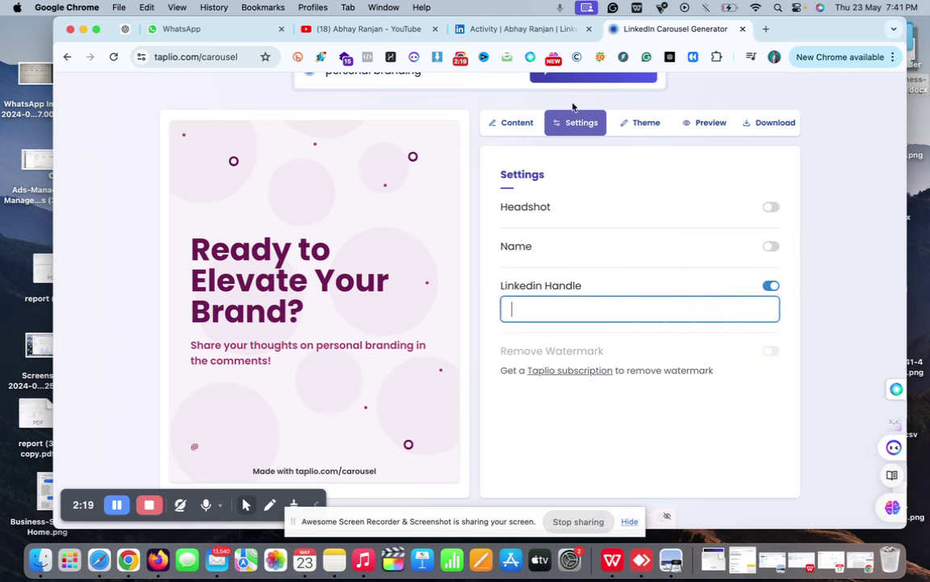
- Copy the profile's URL from LinkedIn and enter it as the carousel's LinkedIn handle in Taplio
left_click(456, 32)
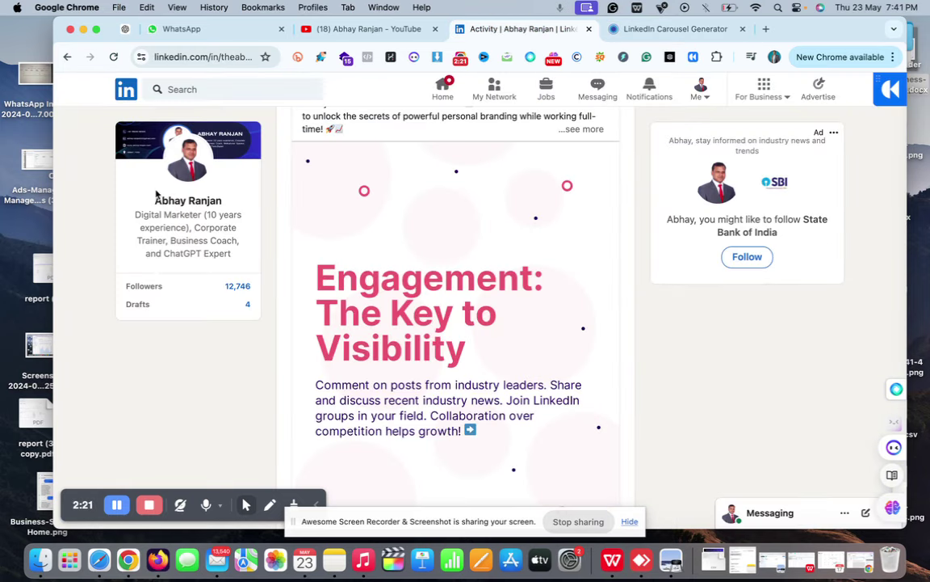
left_click(210, 56)
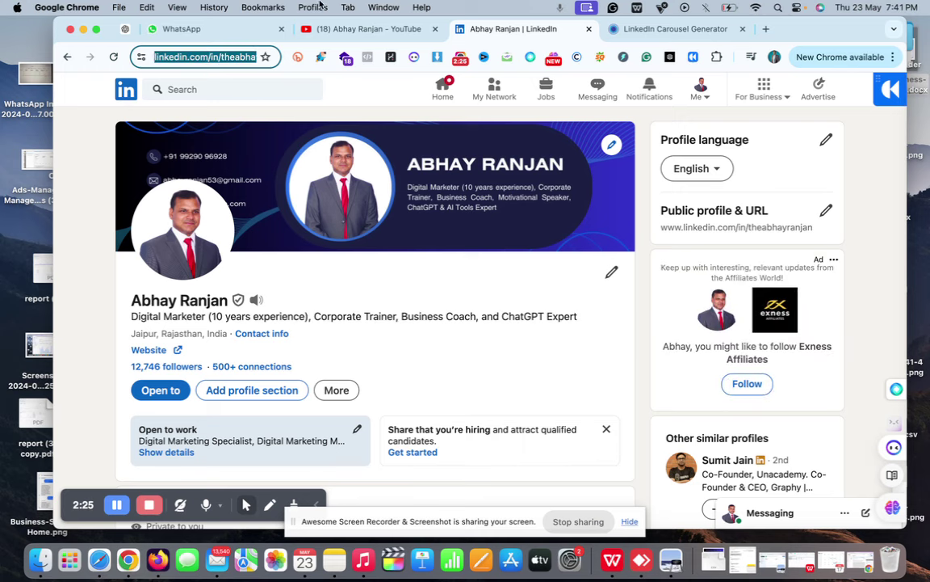
left_click(658, 29)
type("https://www.linkedin.com/in/theabhayranjan/")
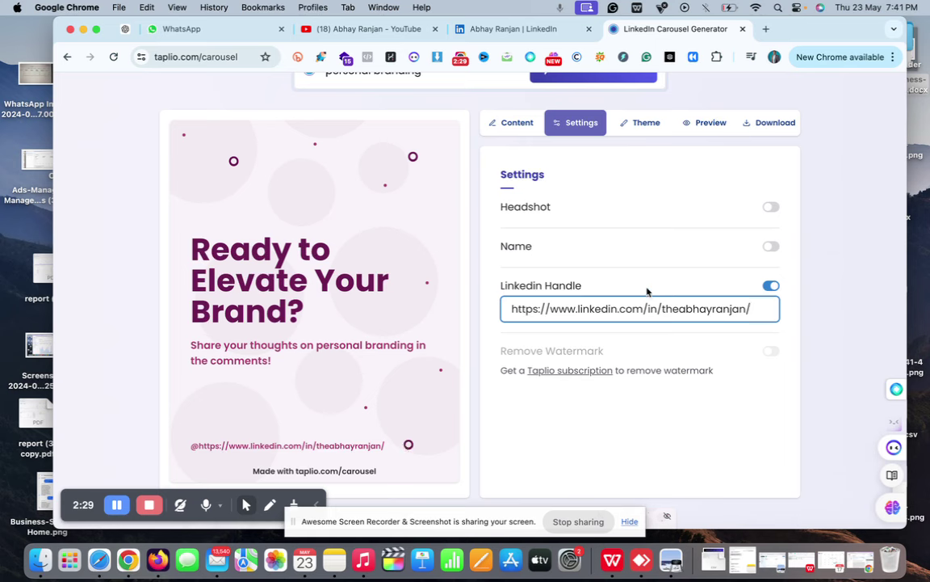
- Turn on the name in the carousel settings and replace the placeholder with the author's full name
left_click(773, 248)
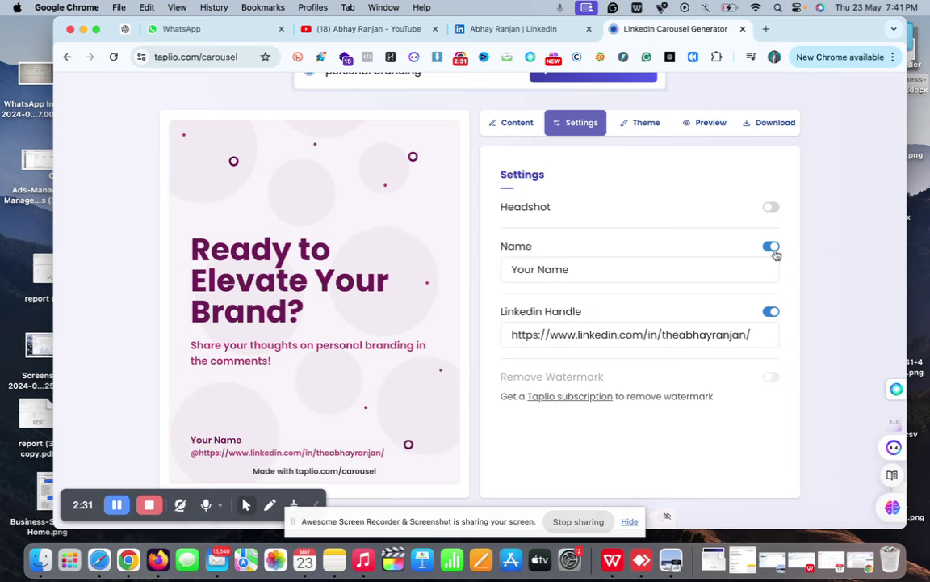
left_click(702, 273)
key("BackSpace")
key("BackSpace")
key("BackSpace")
key("BackSpace")
key("BackSpace")
key("BackSpace")
key("BackSpace")
key("BackSpace")
key("BackSpace")
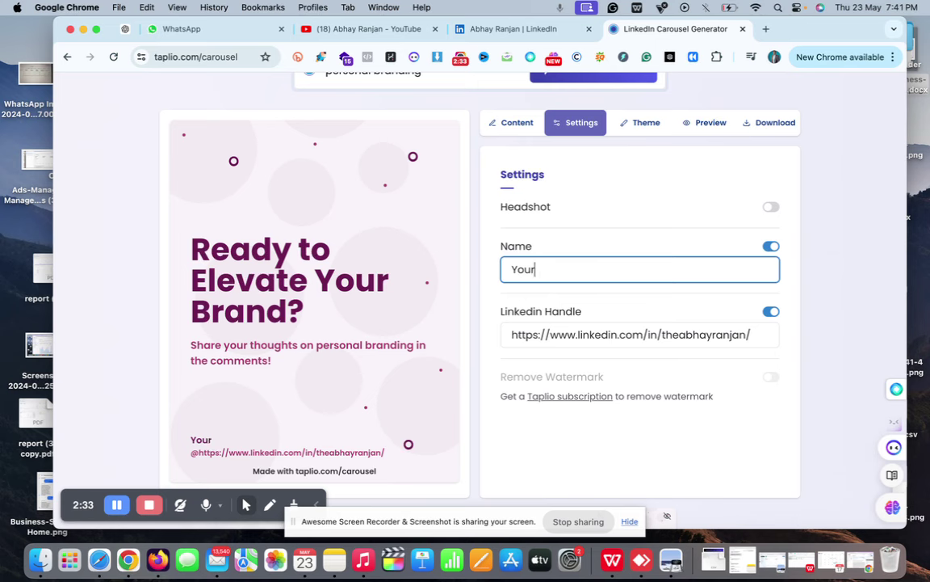
type("Abhay Ranjan")
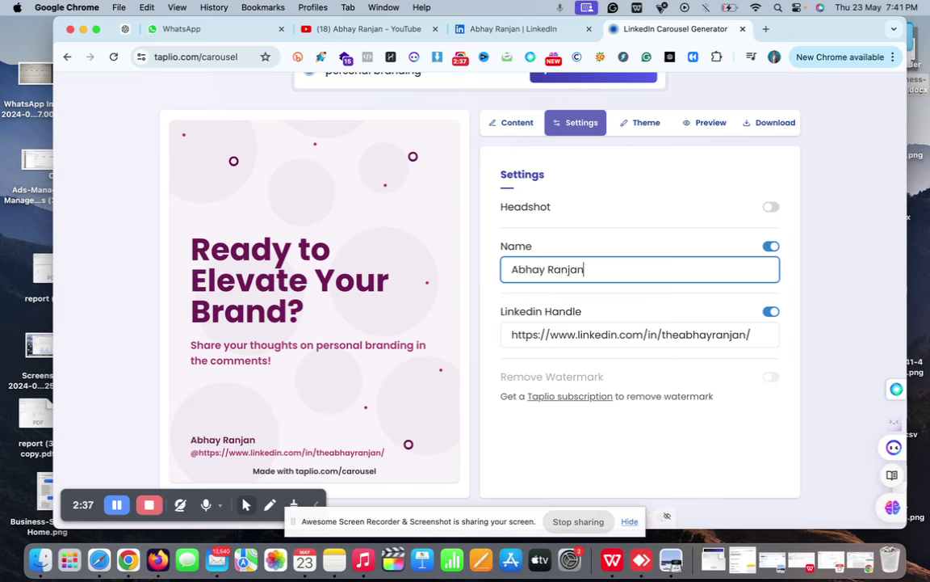
- Try showing a headshot on the carousel and turn it off again
left_click(778, 210)
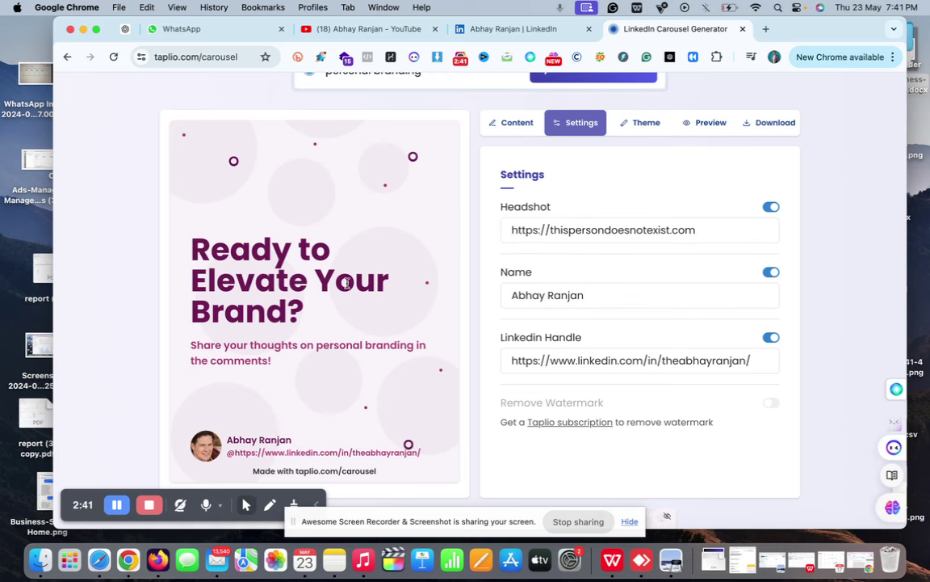
scroll(347, 276, "down", 2)
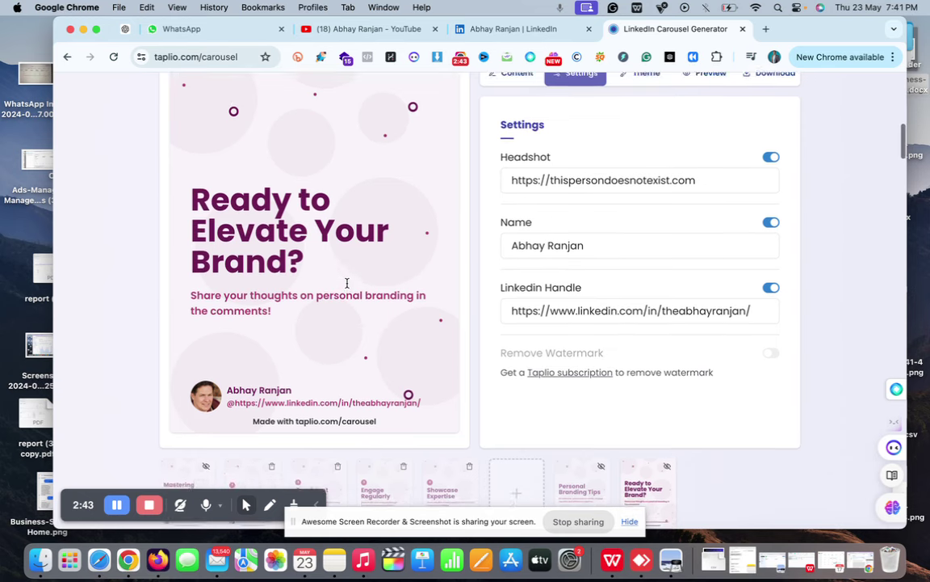
scroll(347, 285, "up", 1)
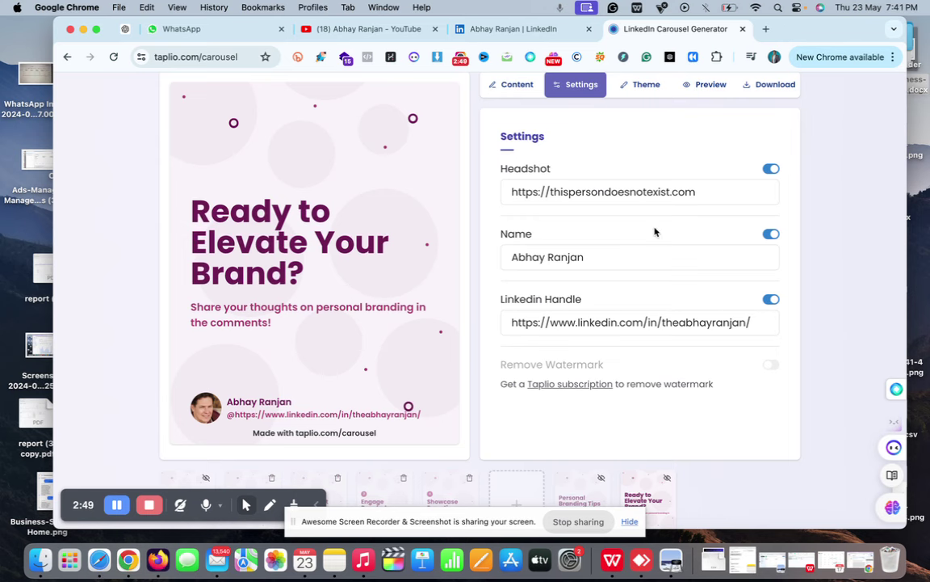
left_click(770, 170)
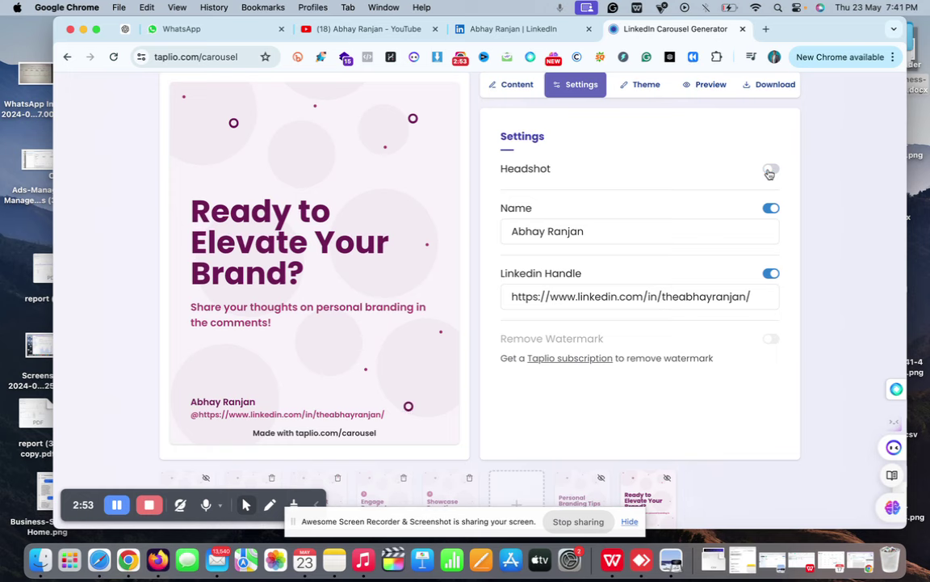
scroll(769, 173, "up", 1)
left_click(641, 118)
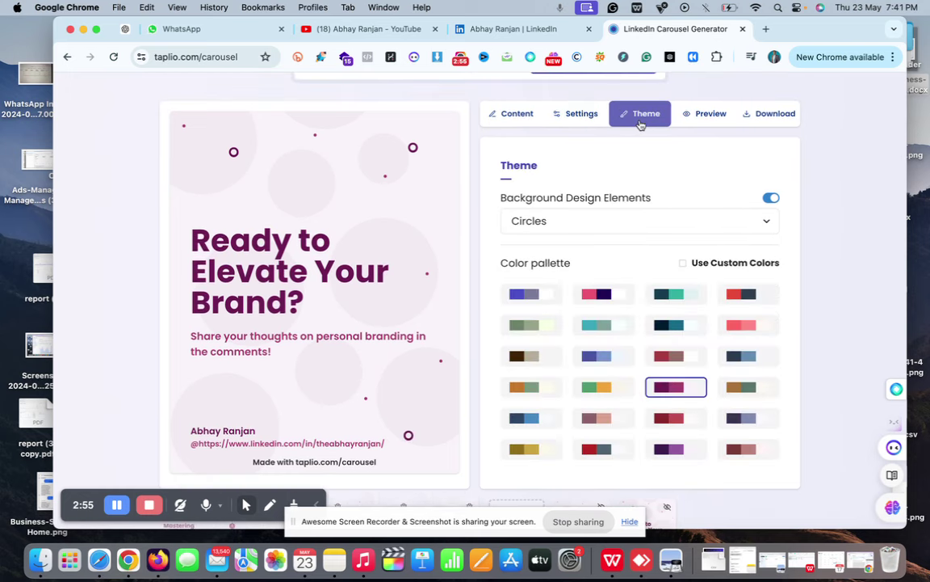
scroll(640, 327, "down", 5)
scroll(640, 329, "up", 3)
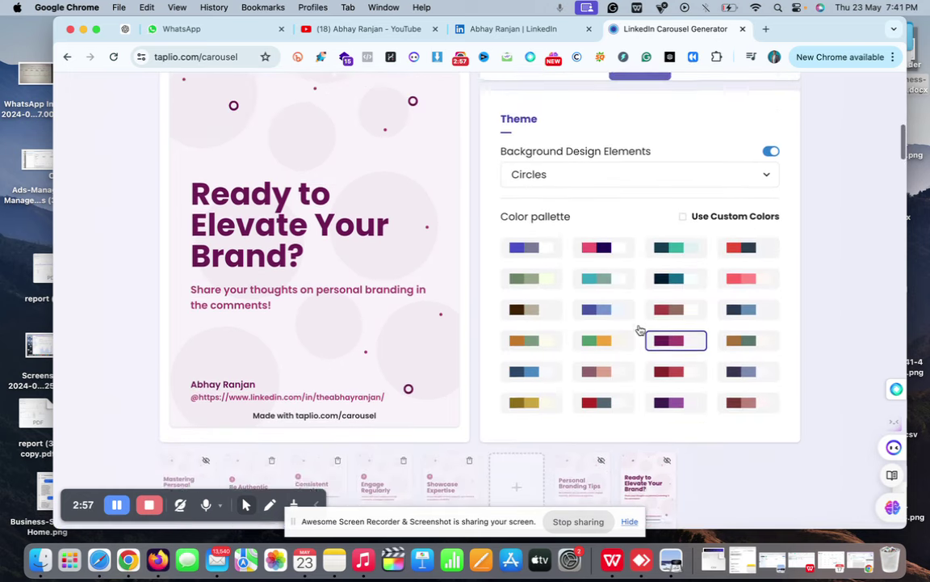
scroll(640, 328, "up", 3)
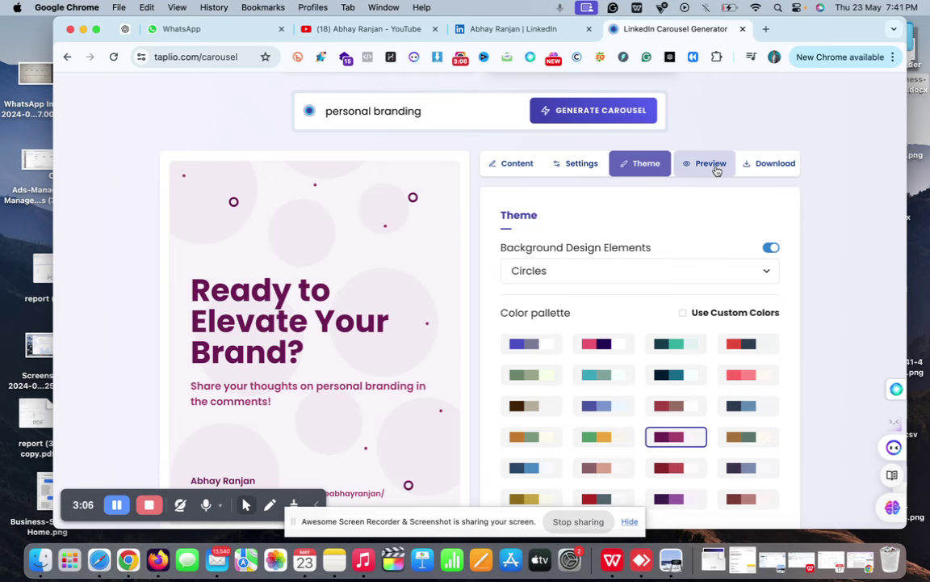
- Preview all the carousel slides from first to last and exit the preview
left_click(715, 167)
scroll(592, 291, "down", 10)
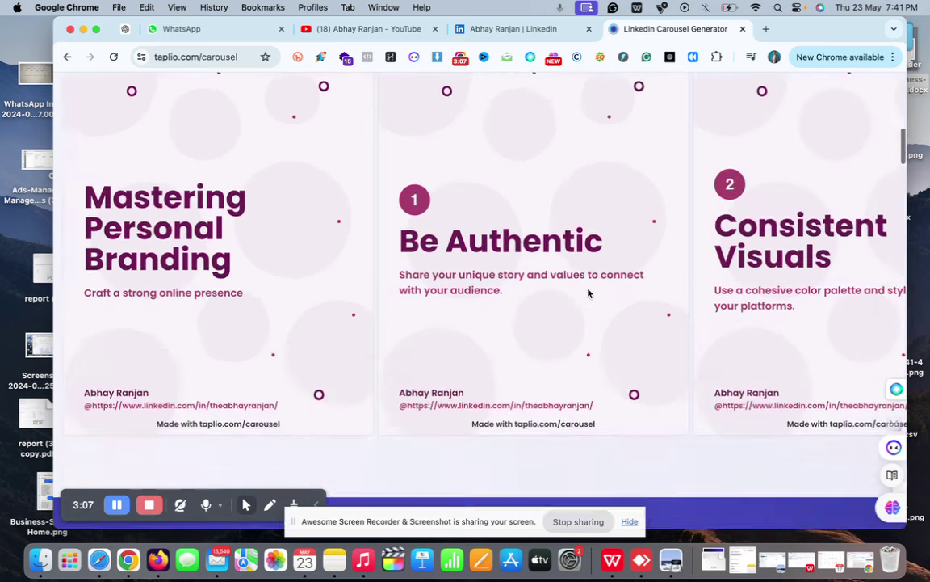
scroll(589, 294, "up", 8)
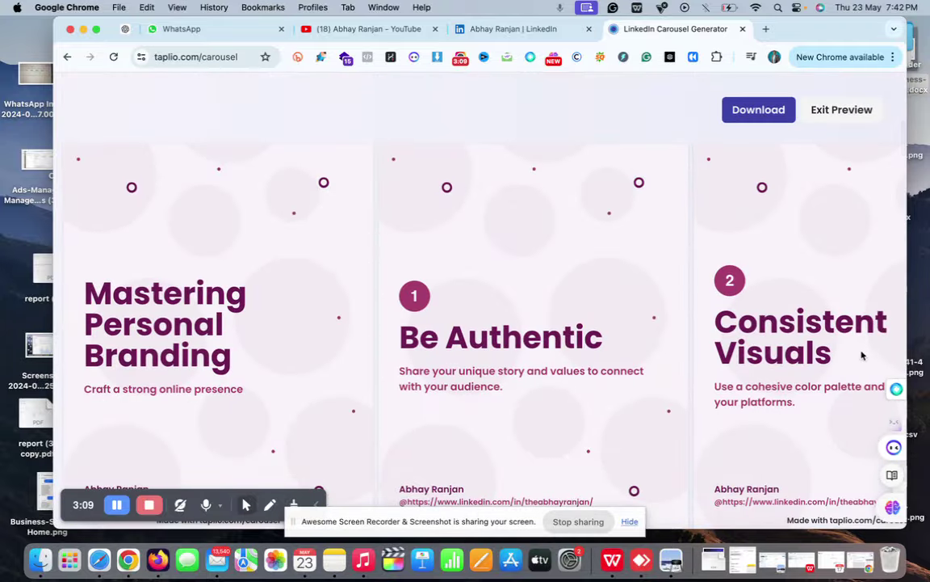
scroll(808, 347, "right", 15)
scroll(793, 339, "right", 5)
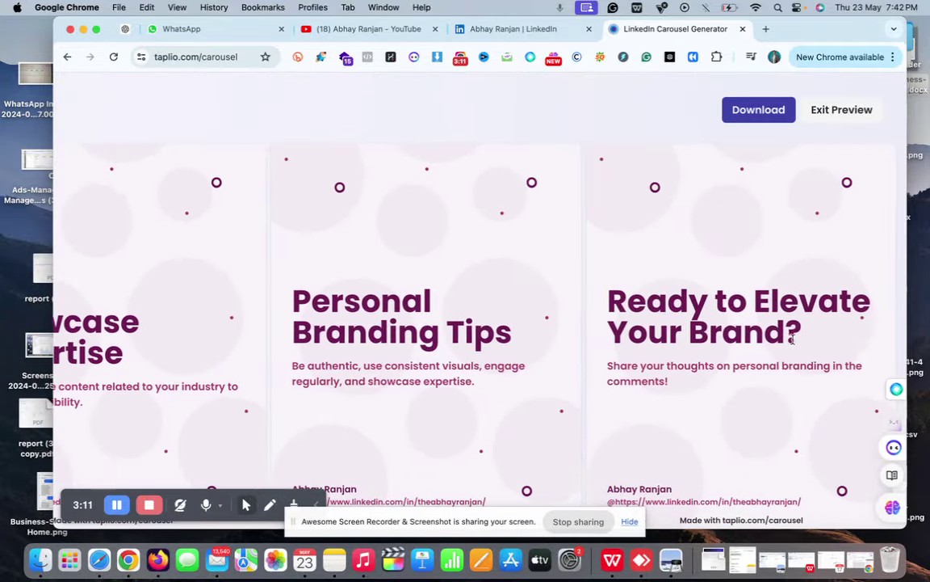
scroll(794, 339, "left", 20)
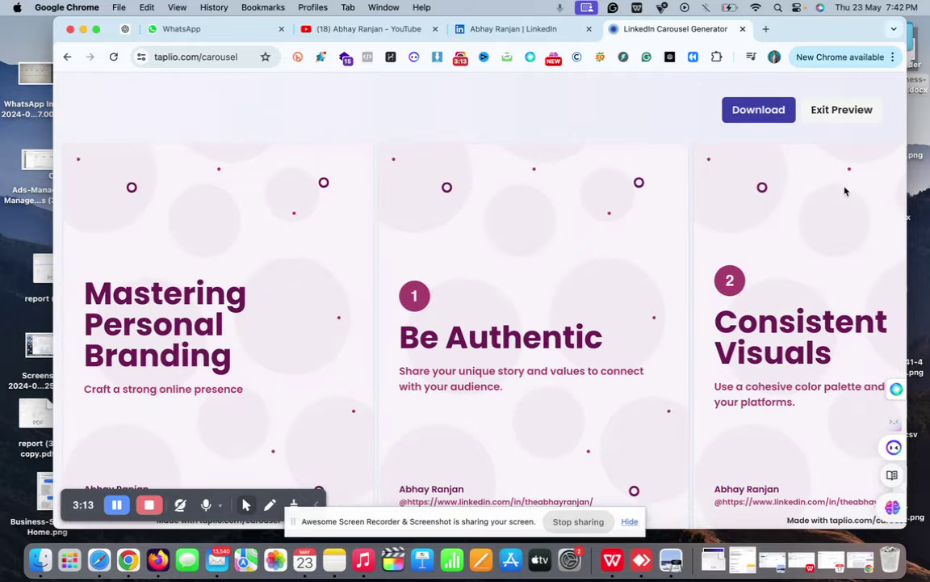
left_click(840, 112)
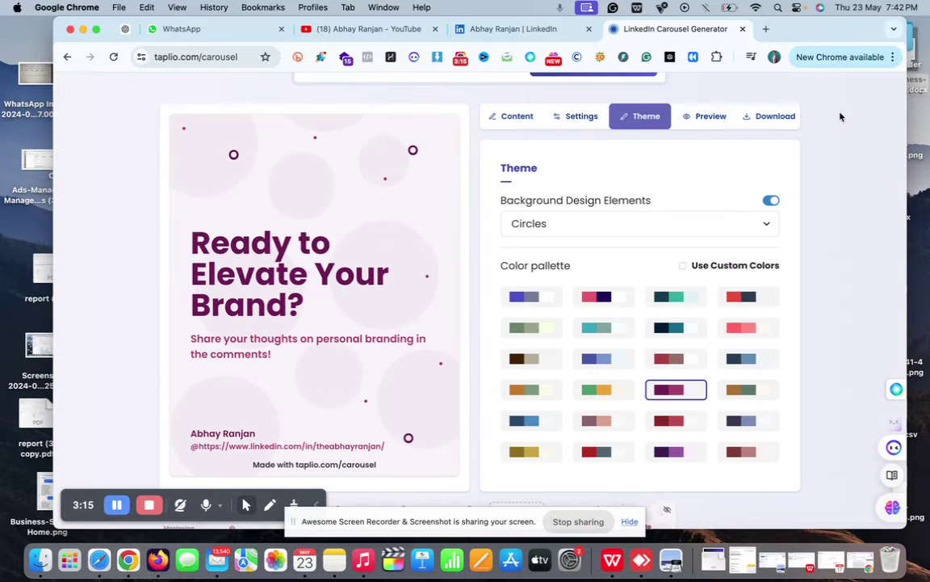
- Switch to ChatGPT and read through its slide-by-slide outline for the LinkedIn carousel on personal branding
scroll(719, 205, "up", 5)
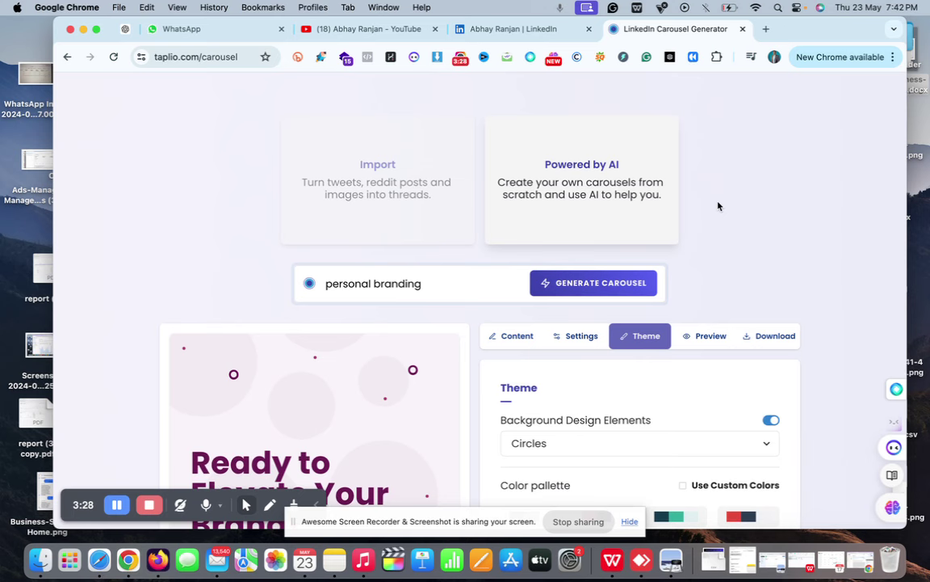
left_click(125, 29)
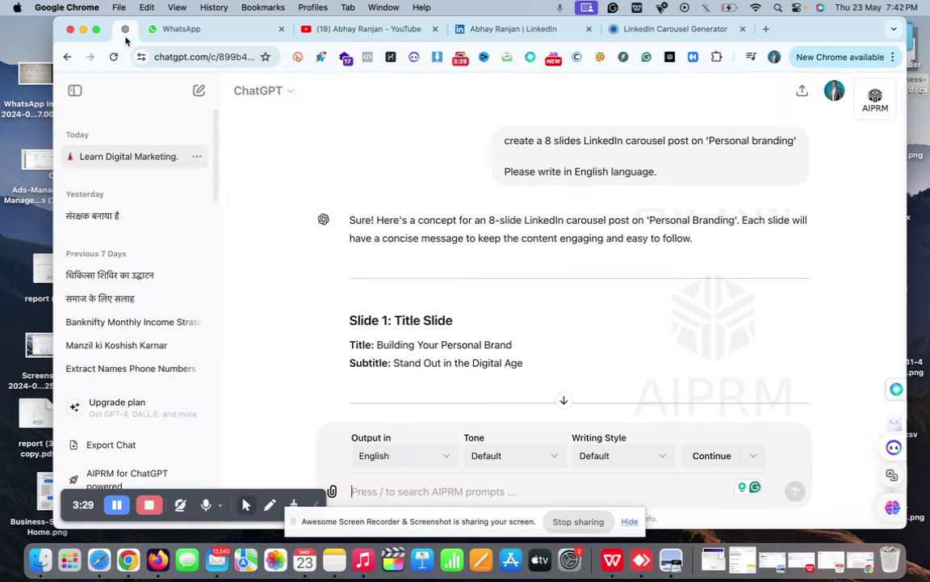
scroll(395, 247, "up", 1)
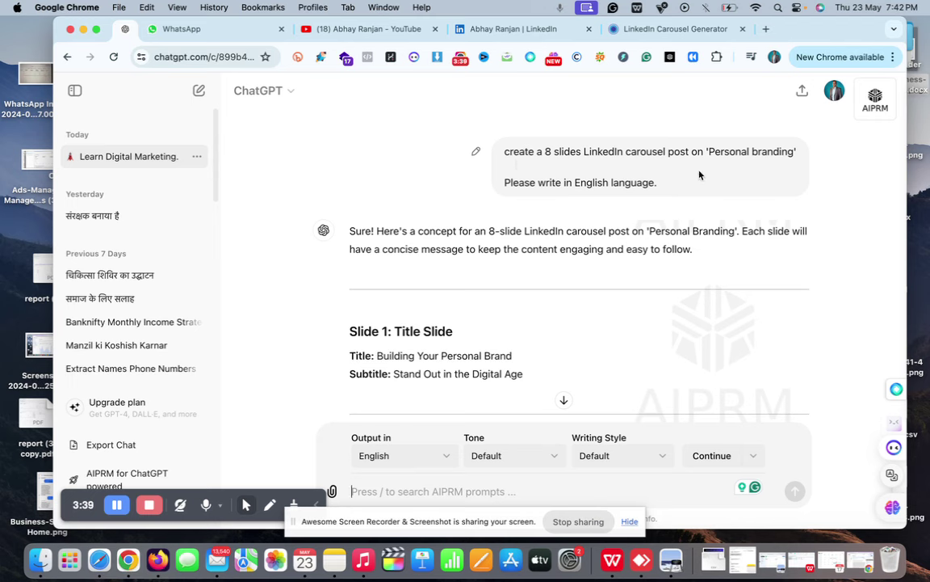
scroll(630, 174, "down", 2)
scroll(631, 205, "down", 2)
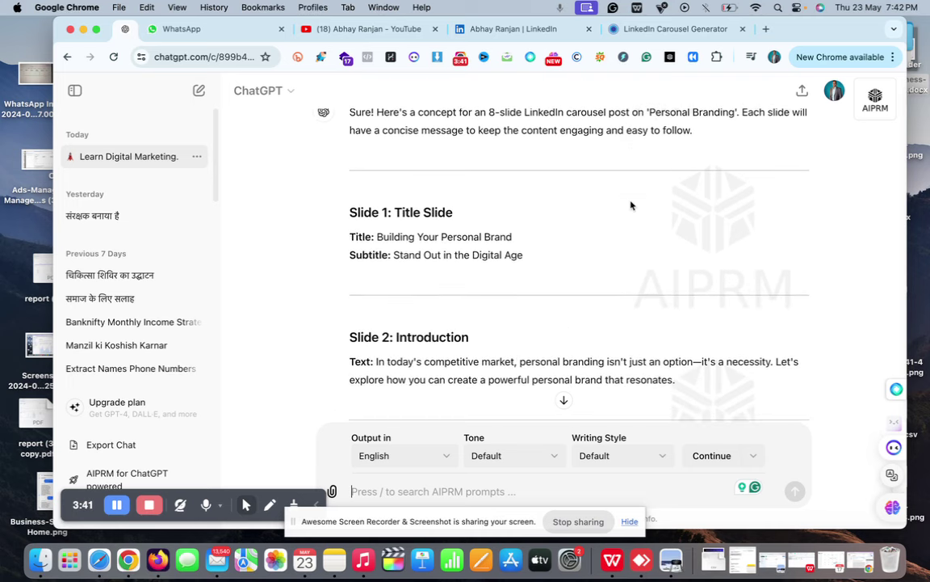
scroll(447, 249, "down", 1)
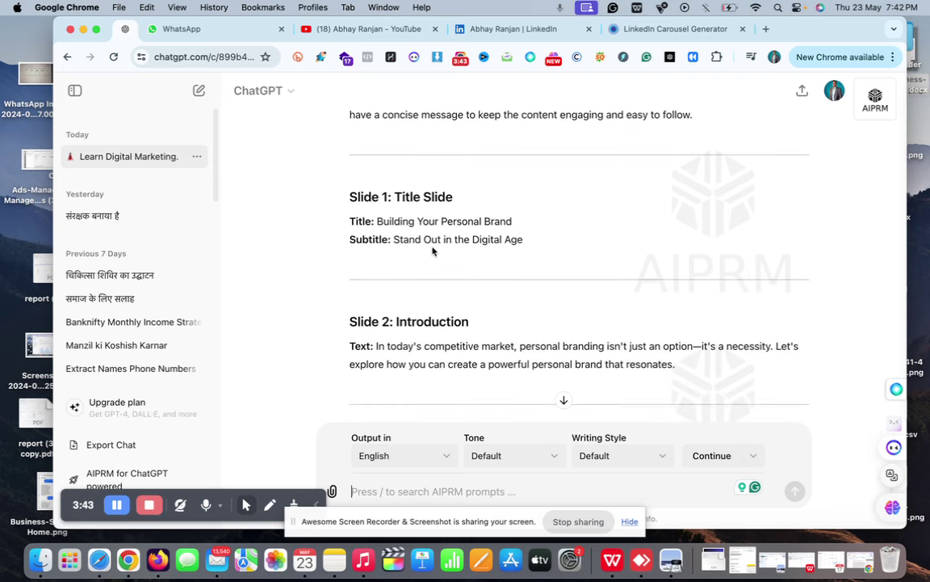
scroll(449, 285, "down", 1)
scroll(449, 285, "down", 1)
scroll(449, 285, "down", 8)
scroll(449, 285, "down", 15)
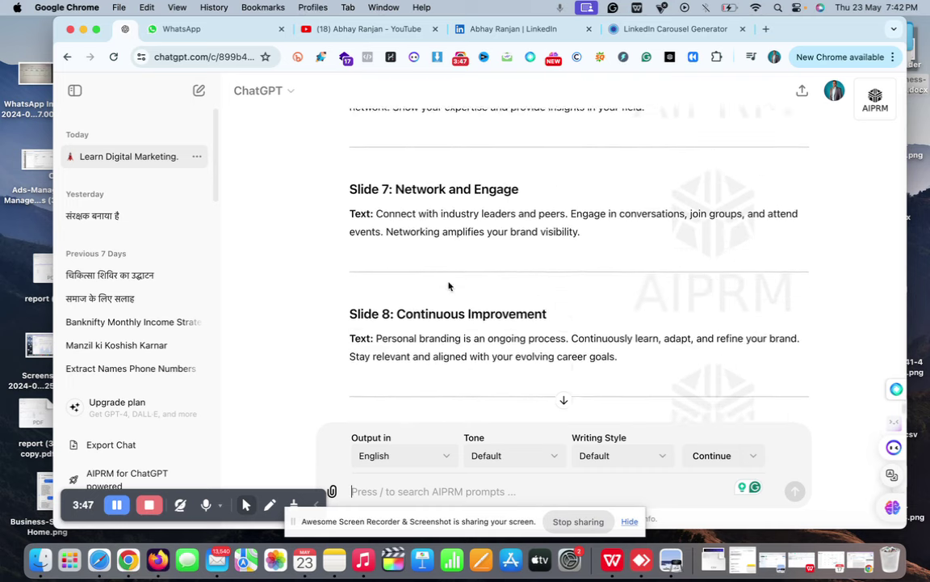
scroll(449, 283, "down", 1)
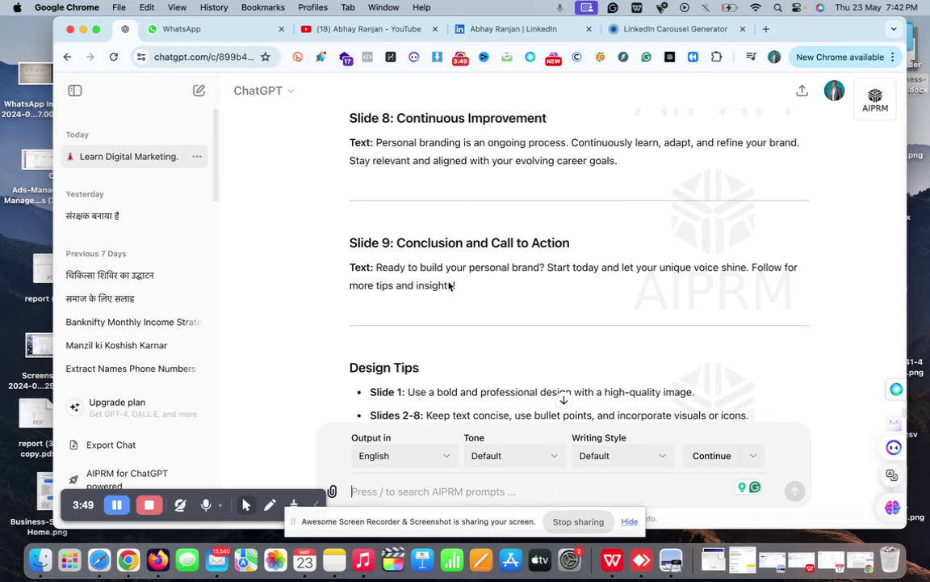
scroll(449, 285, "up", 2)
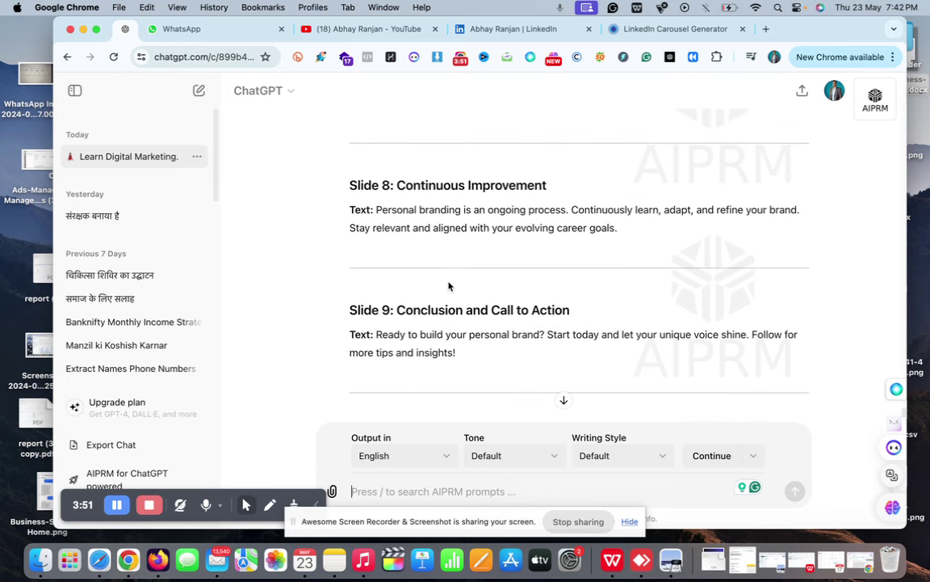
- Return to the Taplio carousel generator and open the closing slide's title and text for editing
left_click(636, 28)
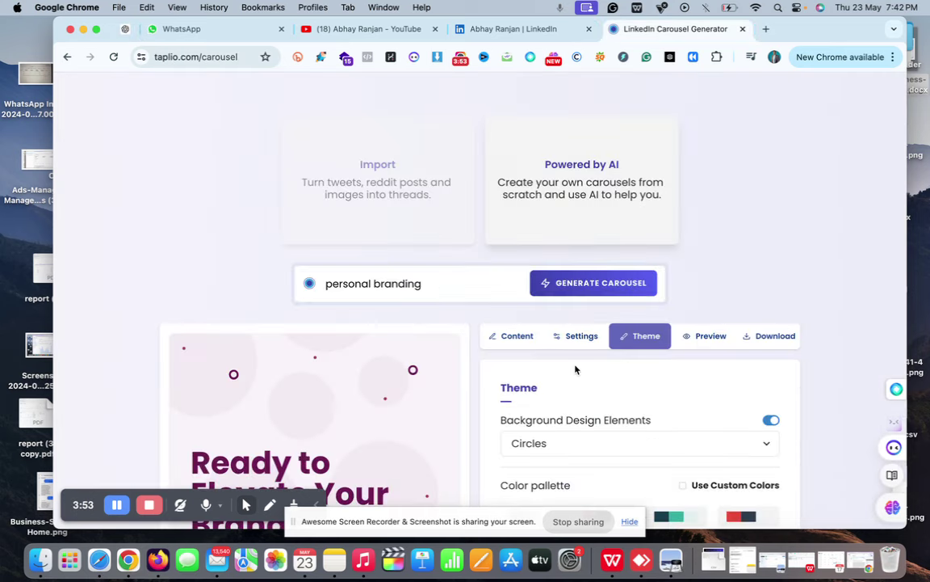
scroll(575, 368, "down", 5)
left_click(513, 105)
left_click(557, 213)
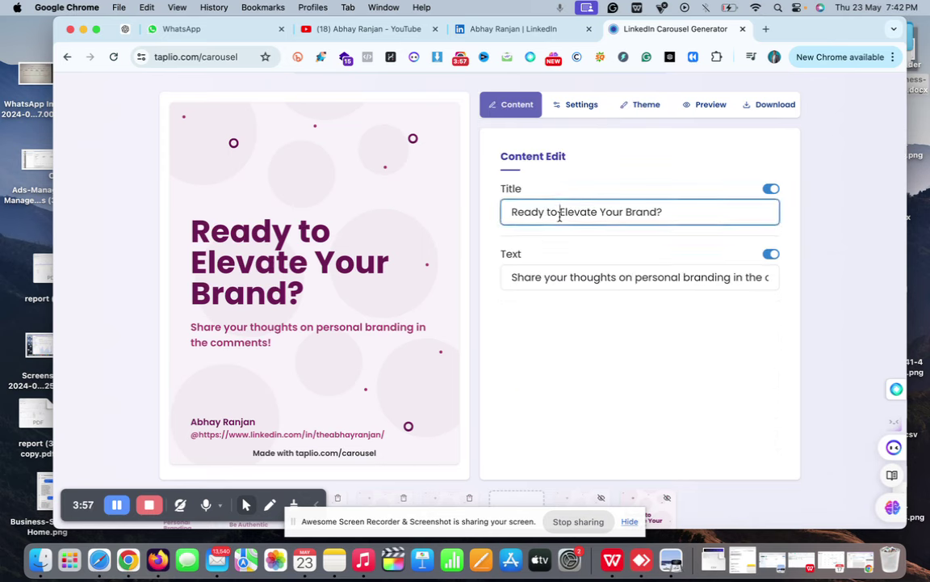
left_click(540, 275)
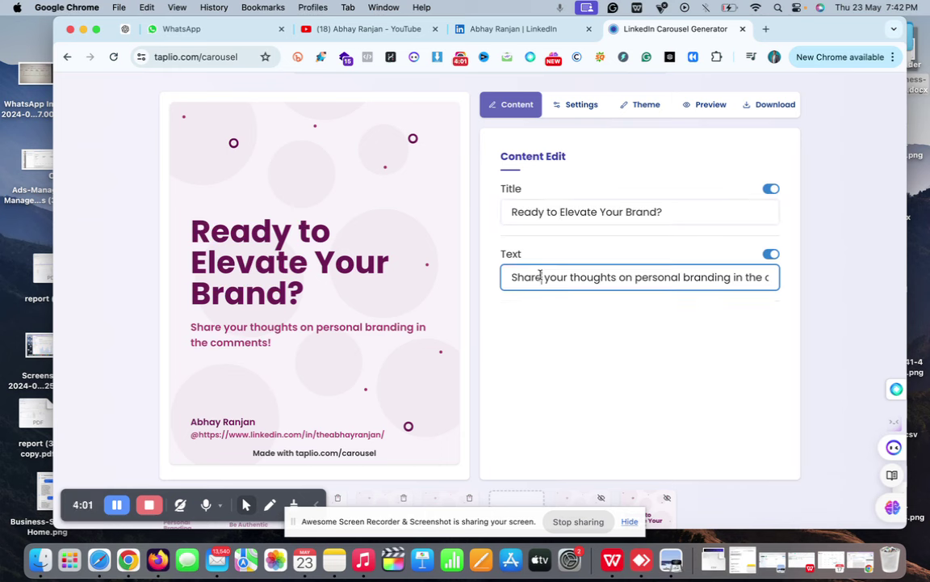
- Download the finished personal branding carousel
scroll(541, 276, "up", 3)
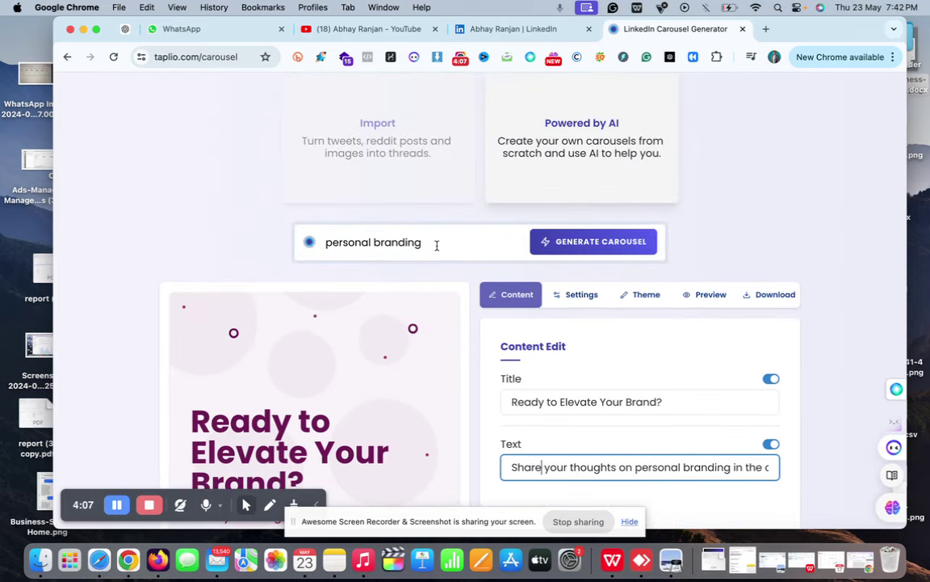
scroll(436, 244, "down", 1)
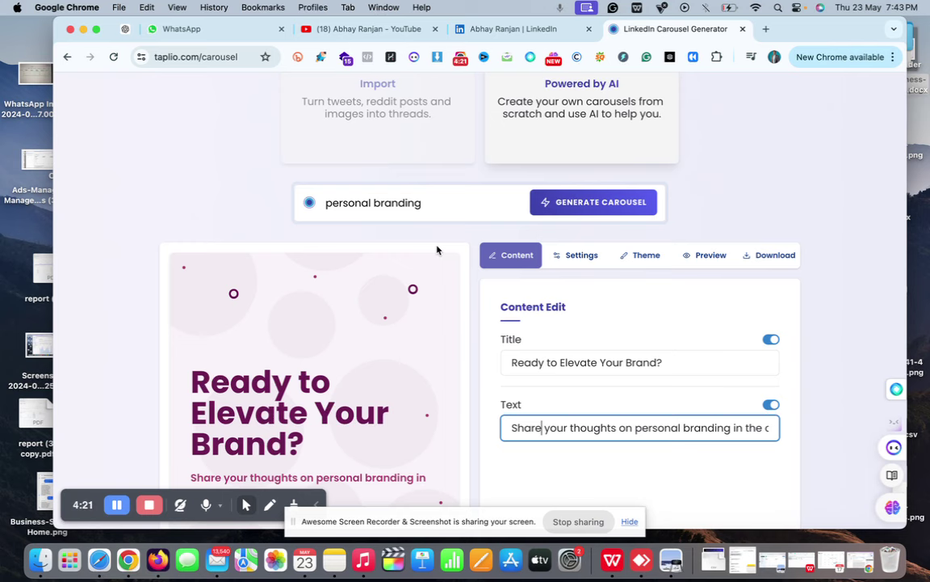
scroll(437, 249, "down", 1)
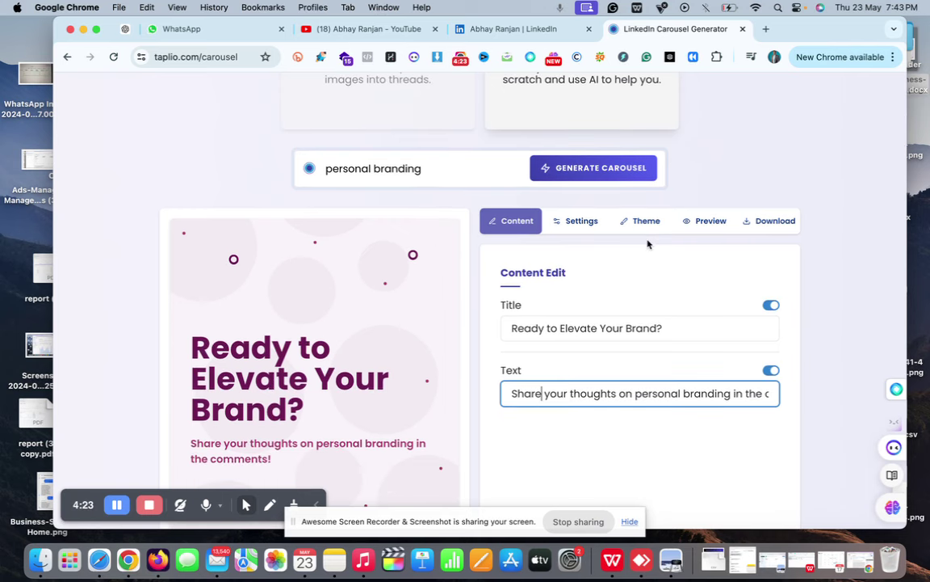
scroll(426, 363, "down", 1)
left_click(780, 191)
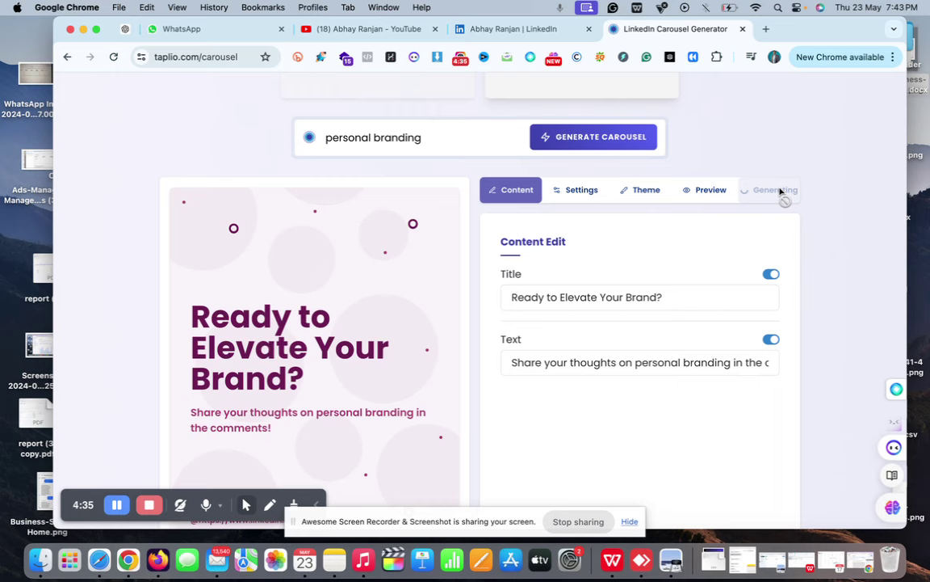
- Switch to LinkedIn, go to the home feed and start a new post
left_click(530, 29)
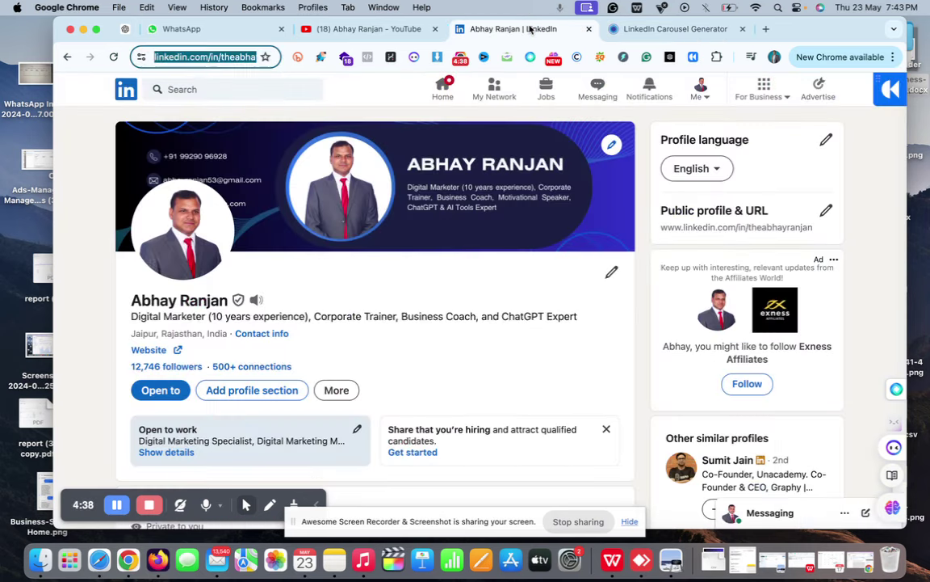
left_click(121, 86)
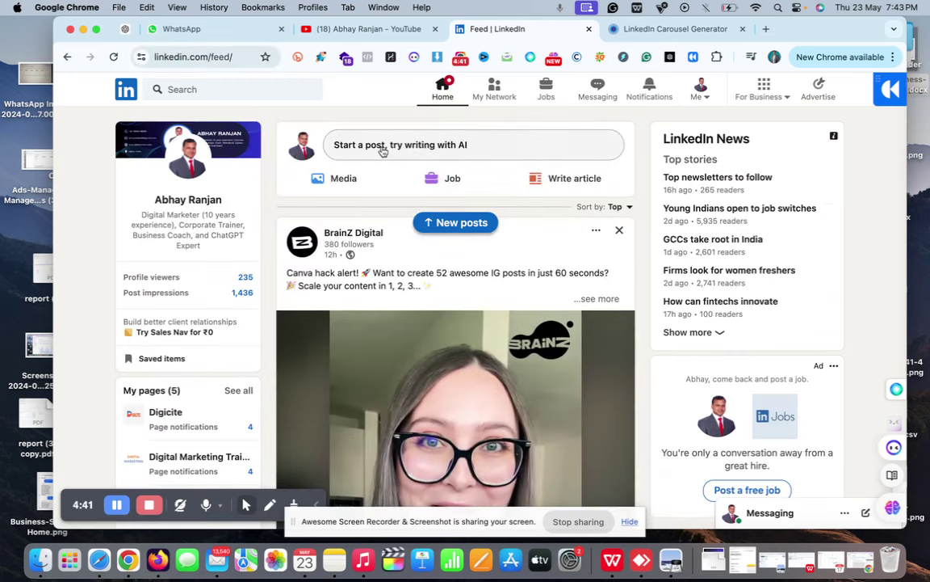
left_click(383, 147)
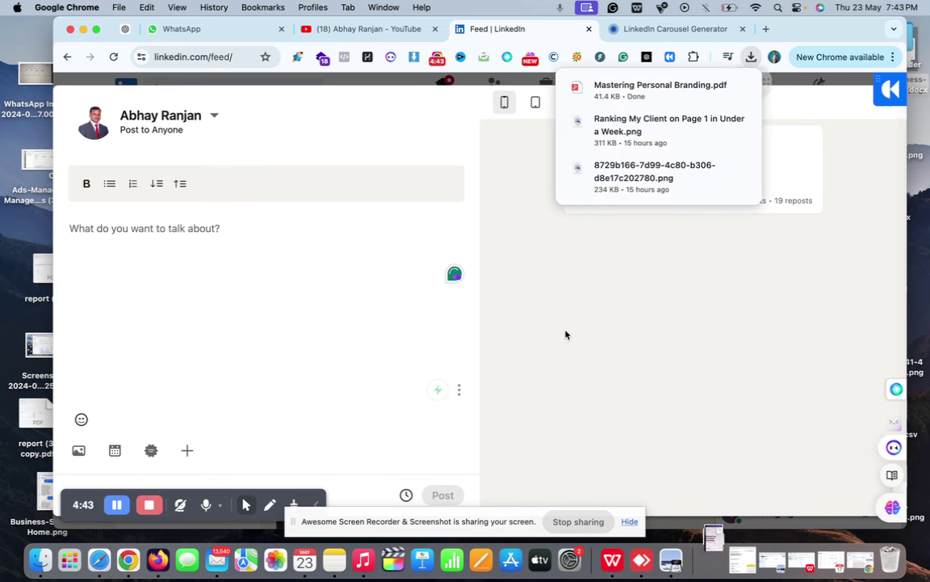
- Add a document to the post and upload Mastering Personal Branding.pdf from the Downloads folder
left_click(187, 449)
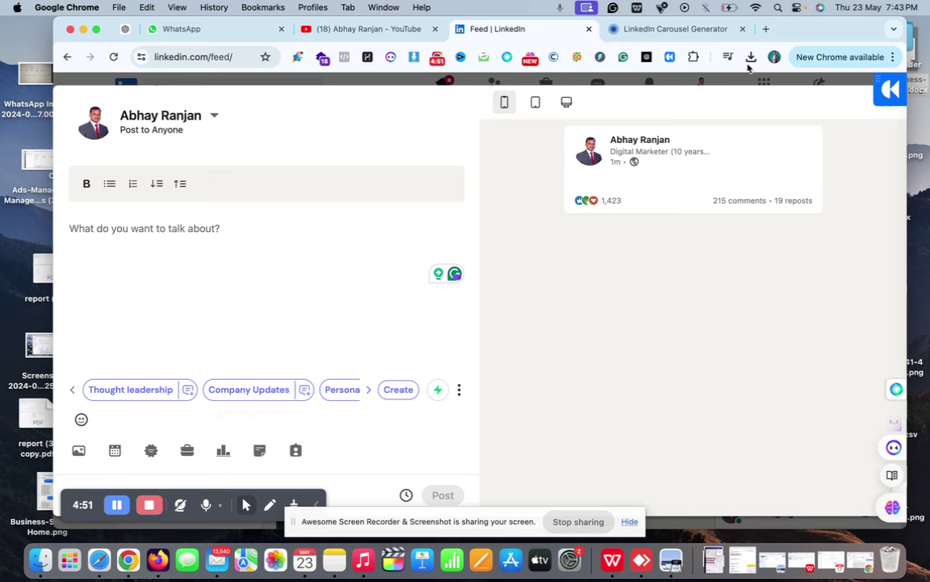
left_click(270, 452)
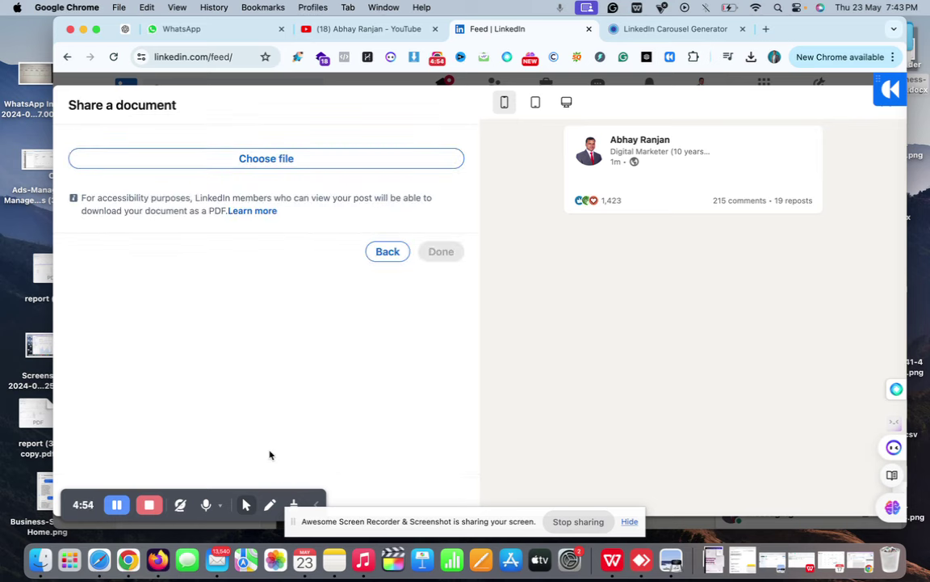
left_click(261, 161)
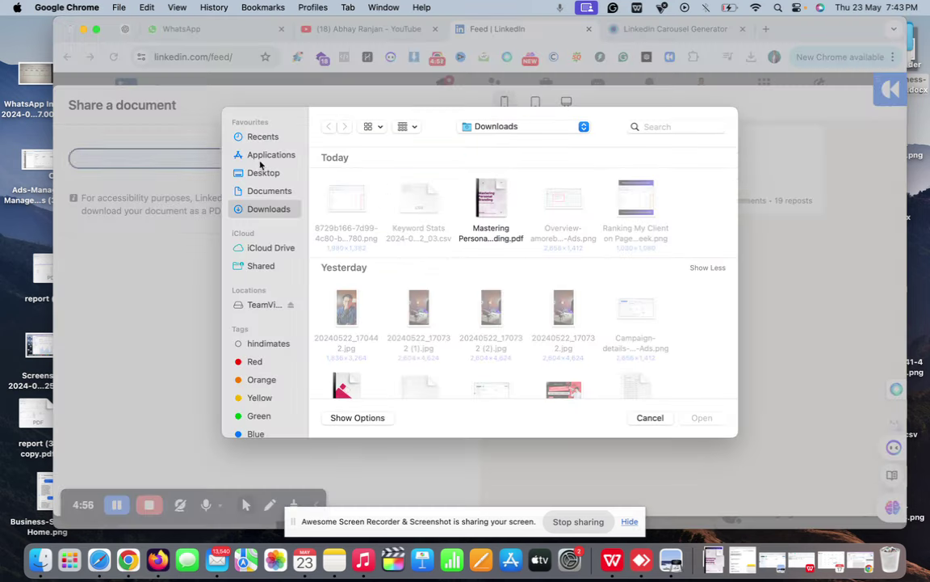
left_click(482, 209)
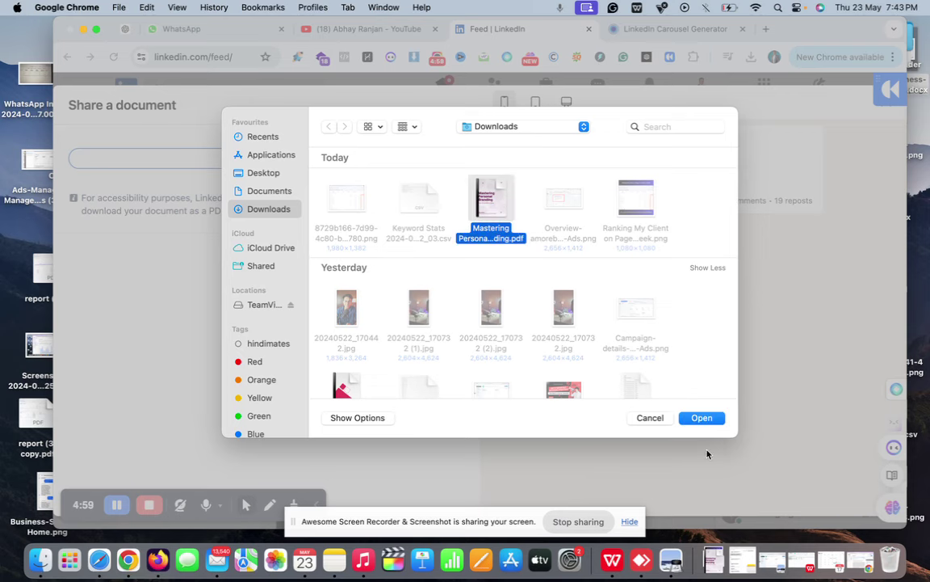
left_click(702, 418)
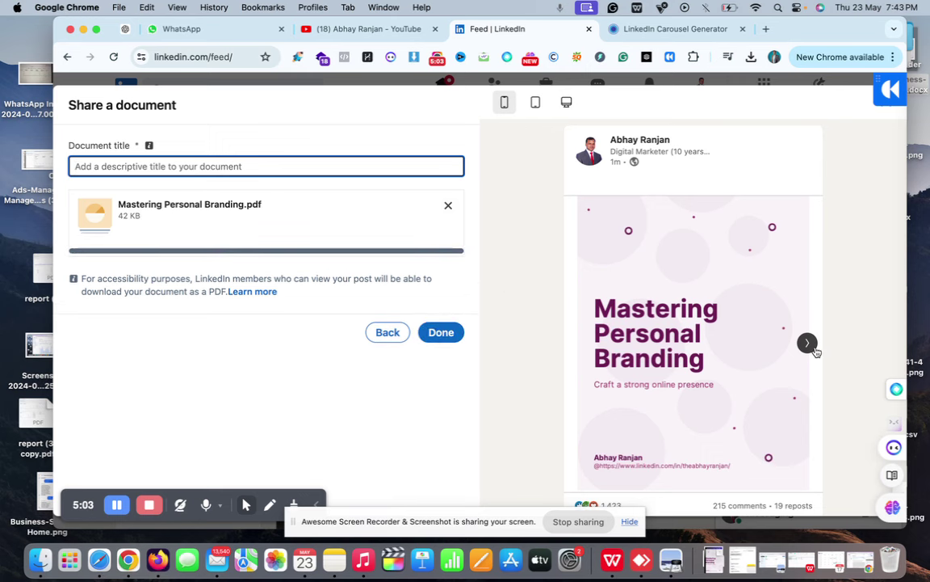
- Page forward through the uploaded document's post preview to check the carousel slides
left_click(810, 345)
left_click(810, 345)
left_click(810, 345)
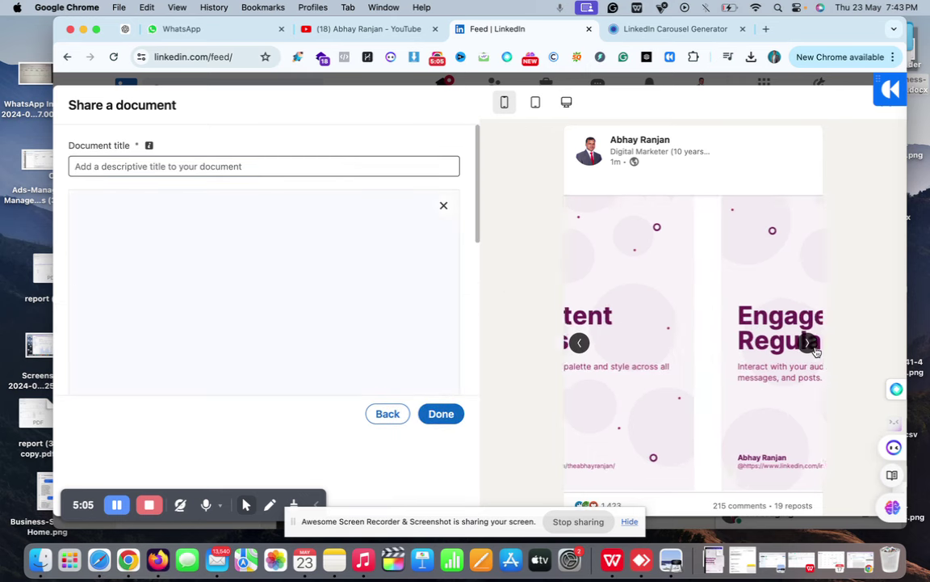
- Title the document "Personal branding tips" and finish attaching it to the post
left_click(143, 167)
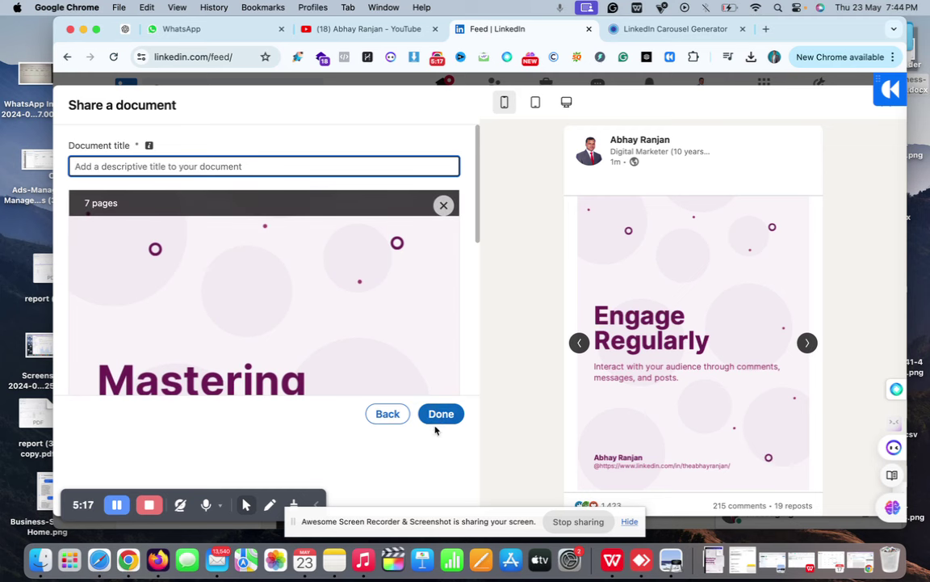
type("P")
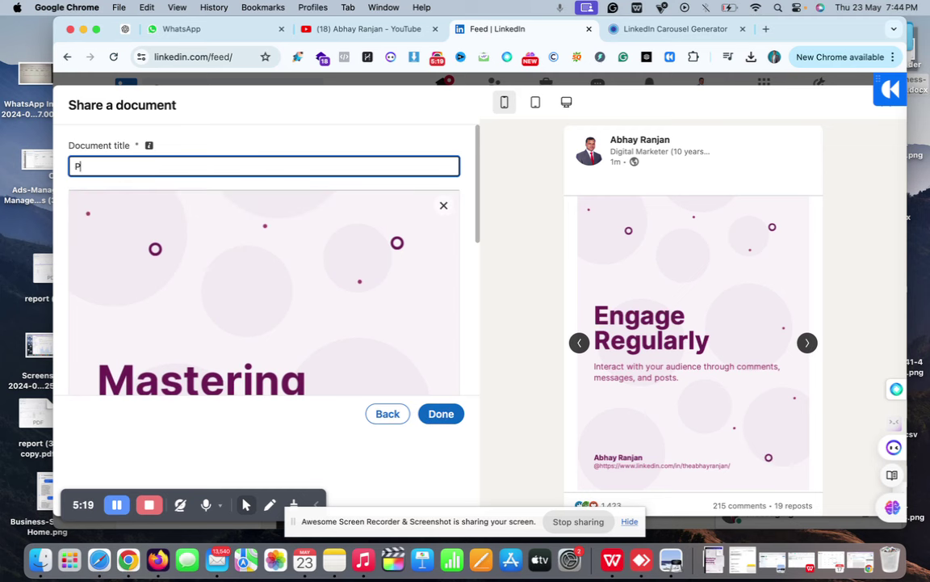
type("ersonal brandi")
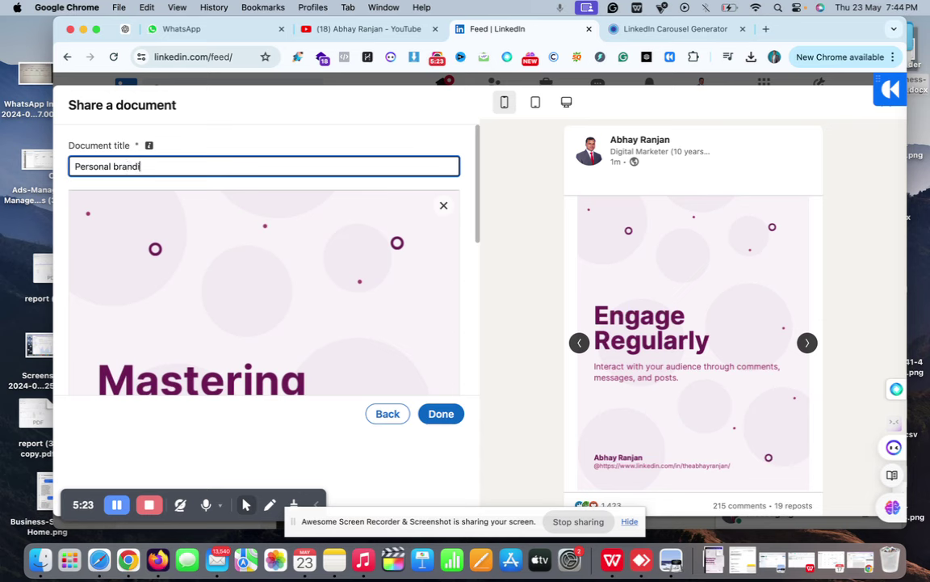
type("ng tips")
left_click(442, 414)
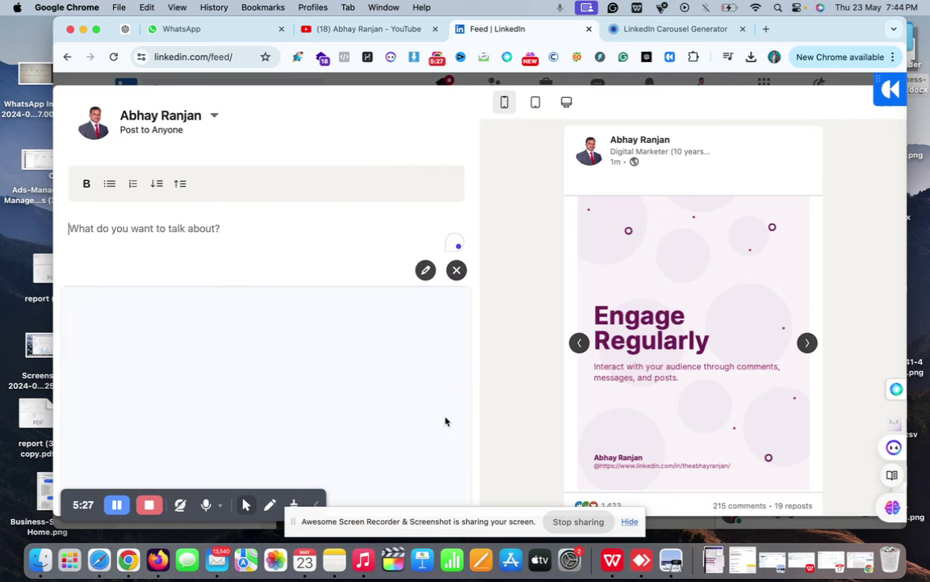
- Page through the attached carousel's slides in the post draft and place the cursor in the empty post text
scroll(286, 257, "down", 5)
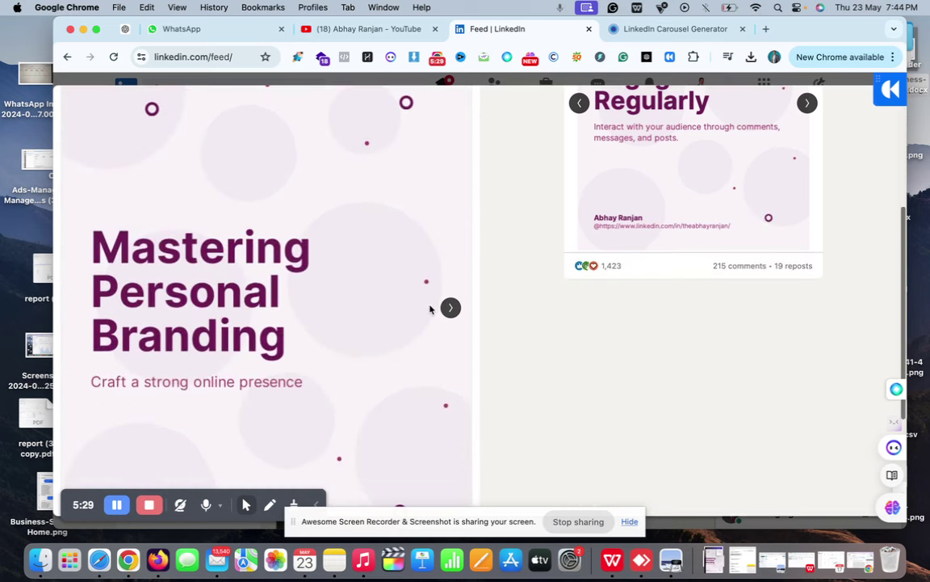
left_click(450, 308)
left_click(450, 308)
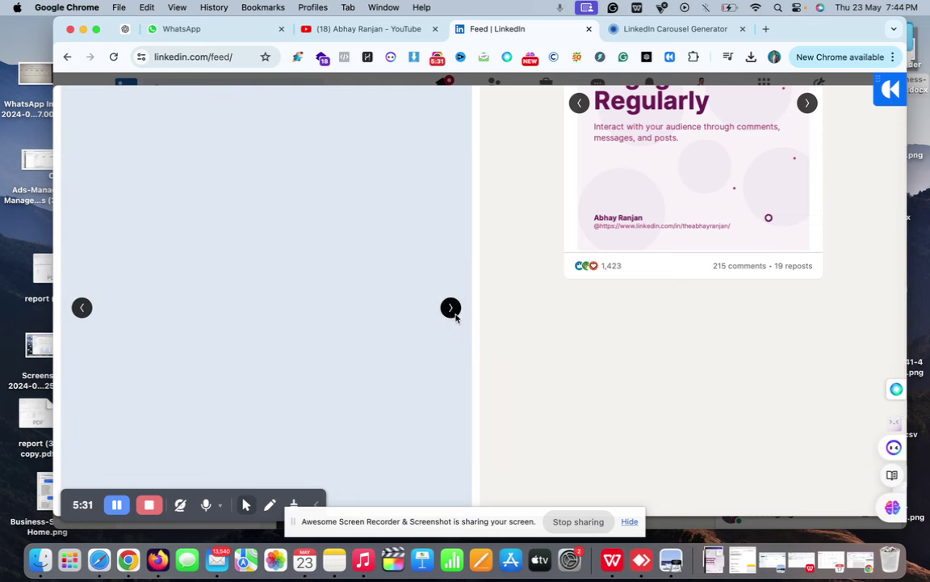
left_click(451, 307)
left_click(450, 307)
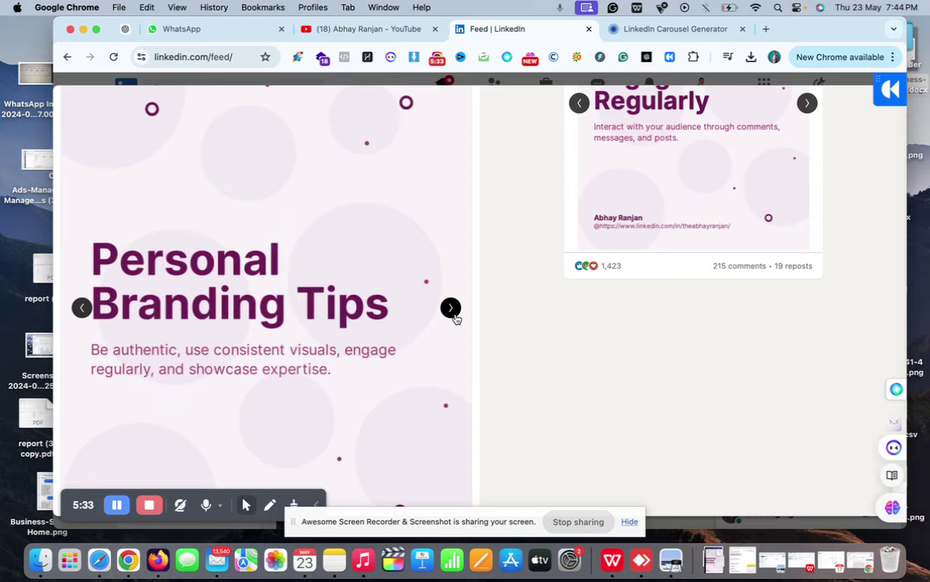
scroll(454, 317, "up", 5)
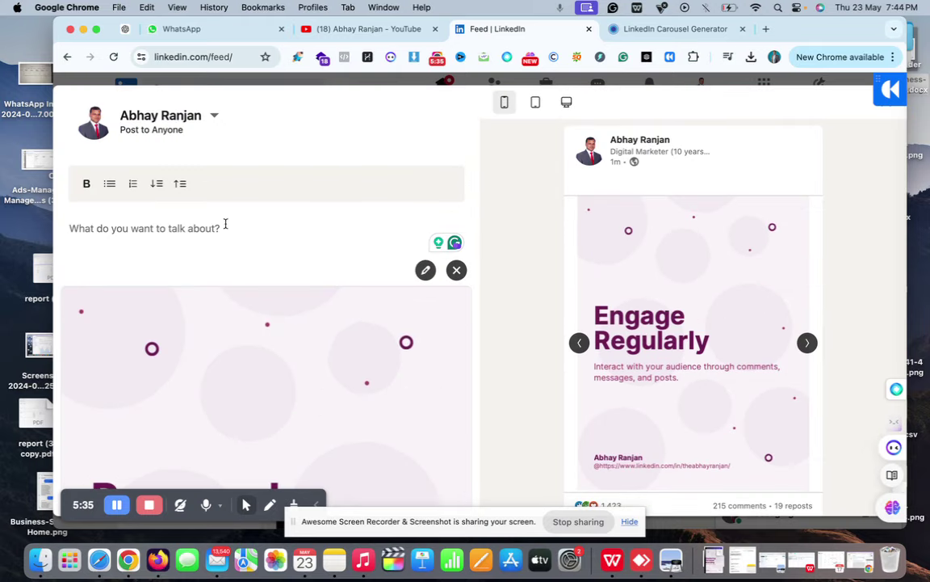
left_click(178, 237)
left_click(69, 228)
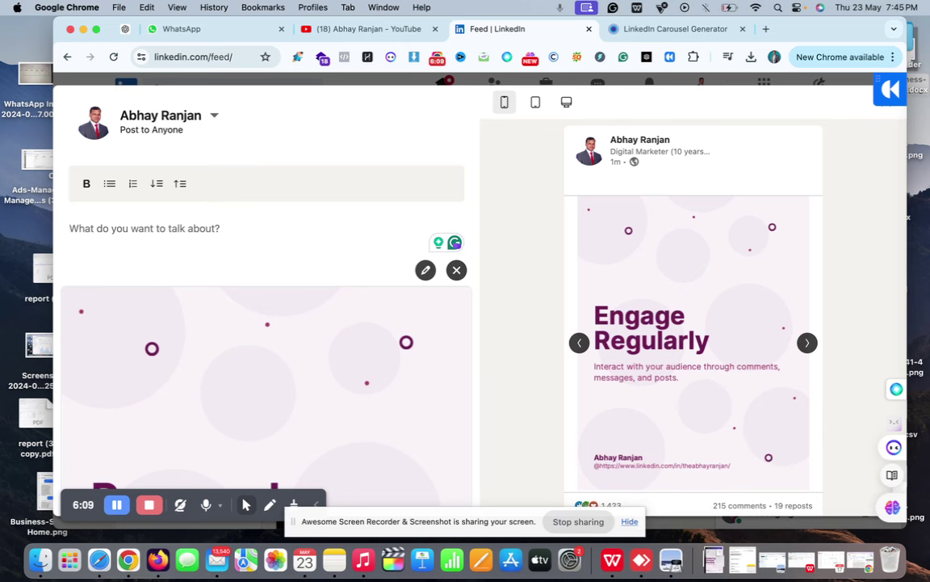